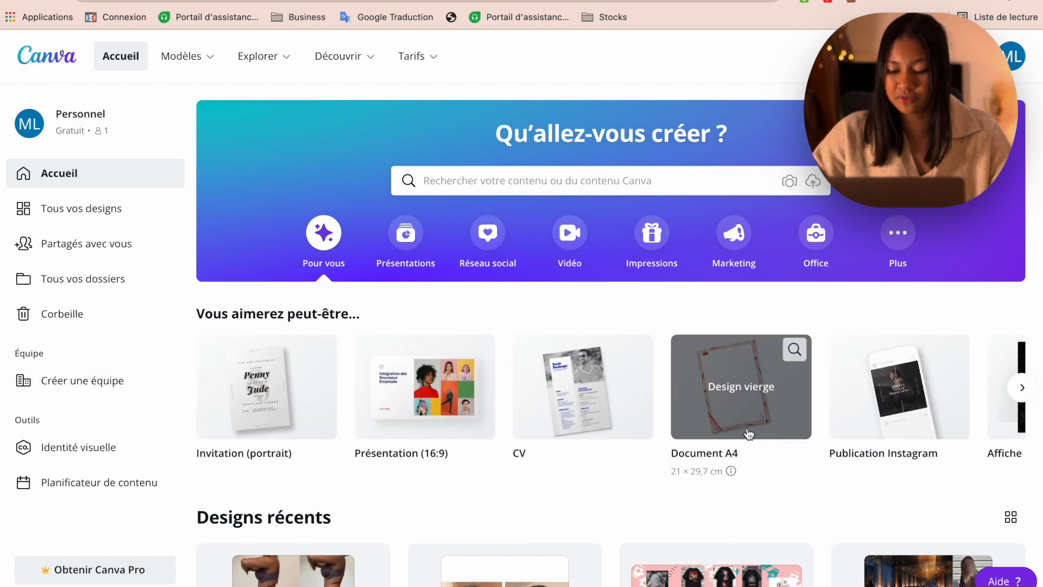
Examine the suggested design formats on the home page and the unit options for a custom-size design
left_click(1021, 388)
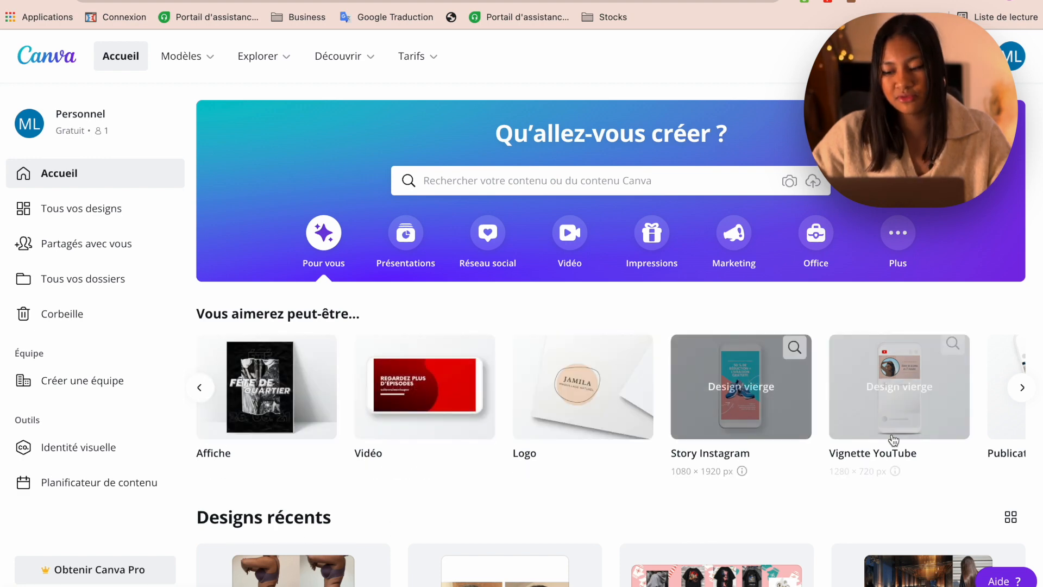
left_click(972, 126)
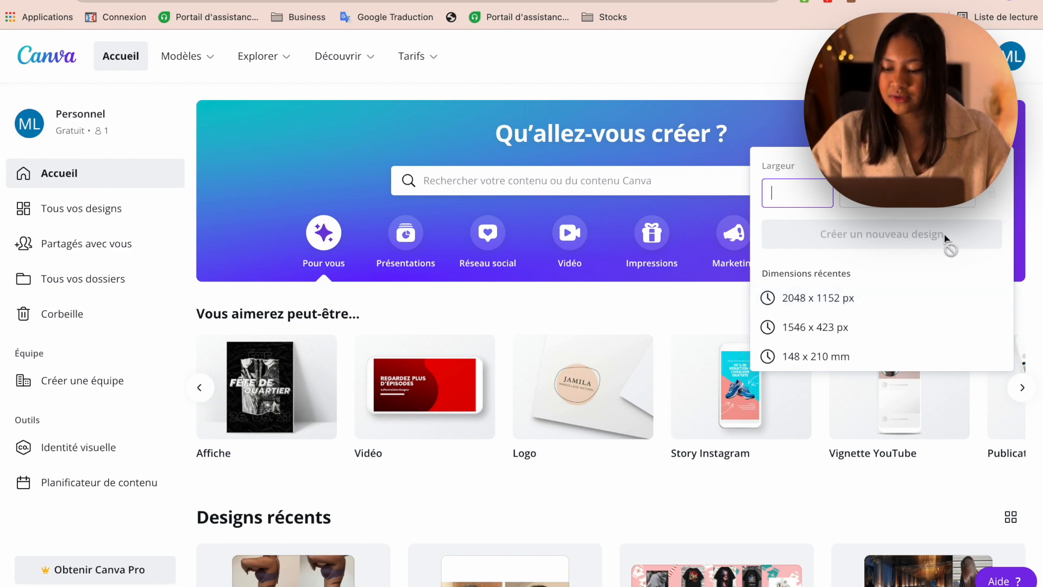
left_click(946, 209)
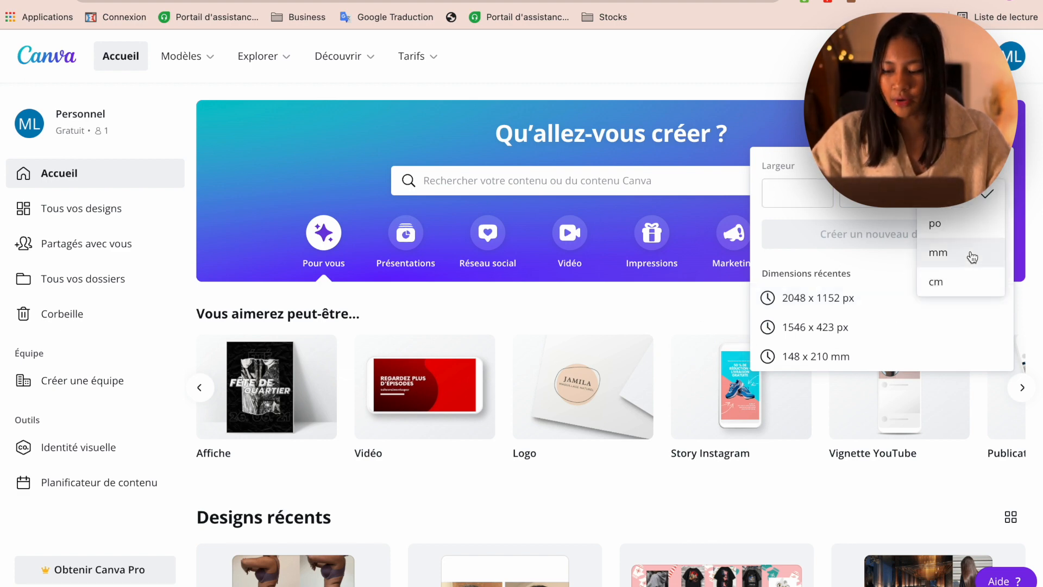
left_click(960, 224)
left_click(654, 301)
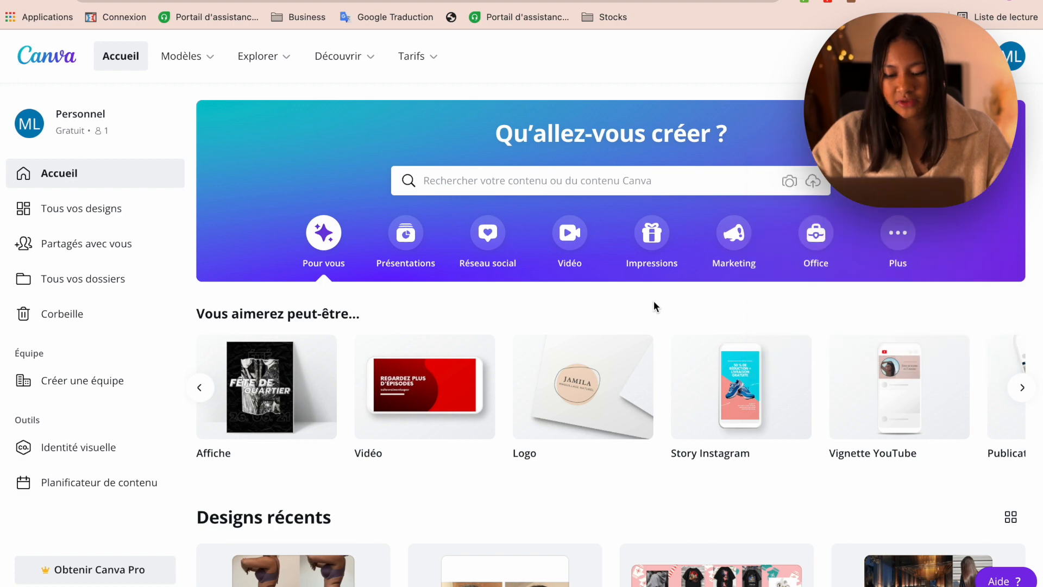
scroll(533, 418, "down", 3)
scroll(534, 412, "up", 3)
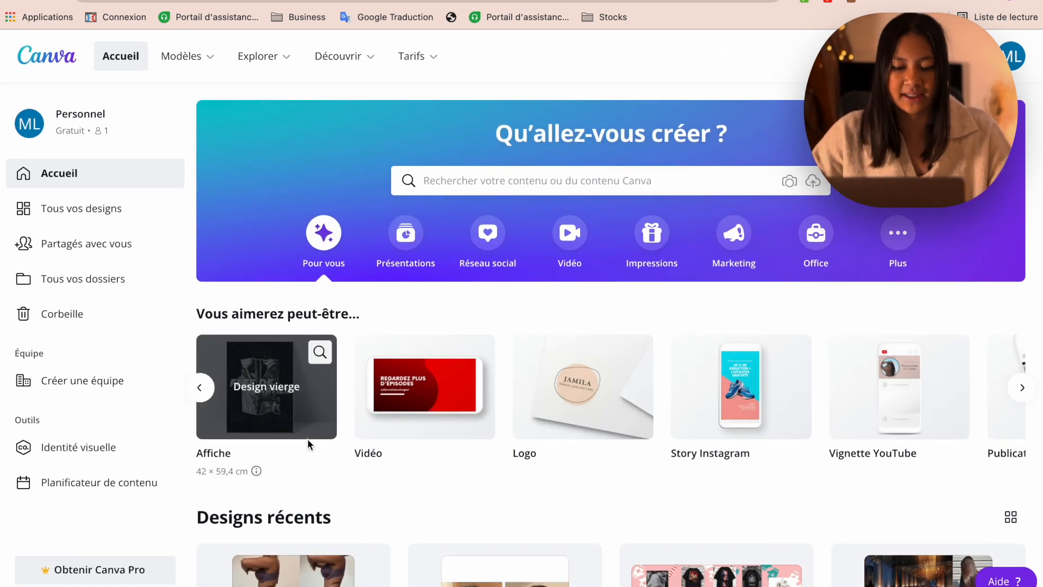
Open the pricing page and compare the features of the Gratuit, Pro and Enterprise plans
left_click(413, 66)
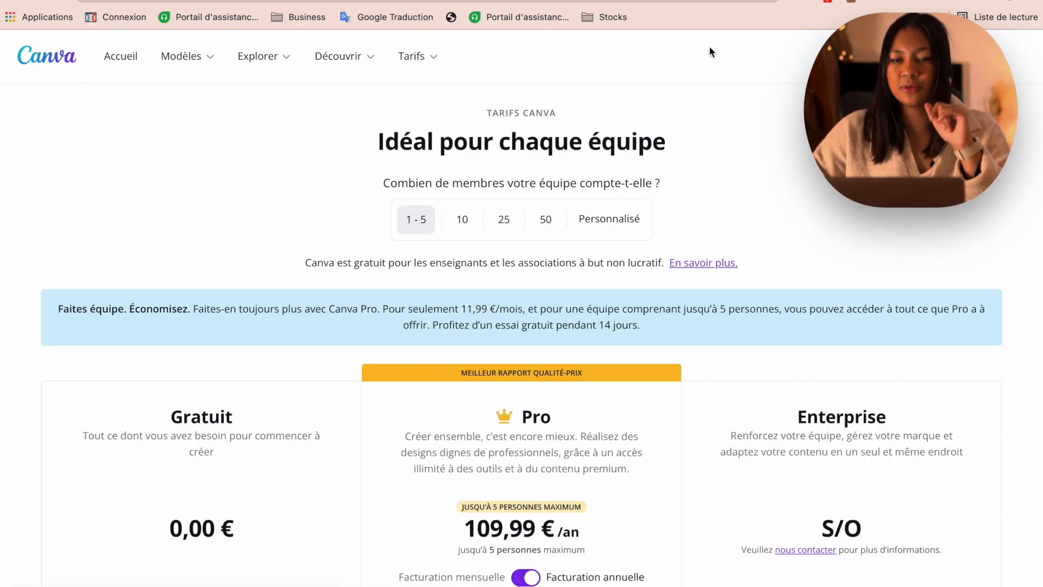
scroll(746, 184, "down", 3)
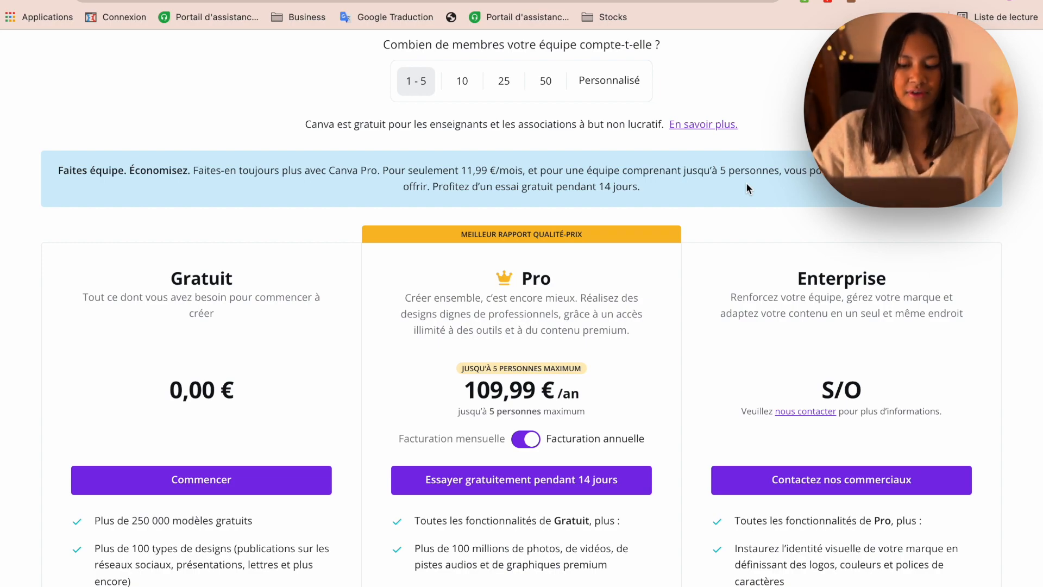
scroll(747, 184, "down", 4)
scroll(746, 184, "up", 7)
scroll(279, 354, "down", 7)
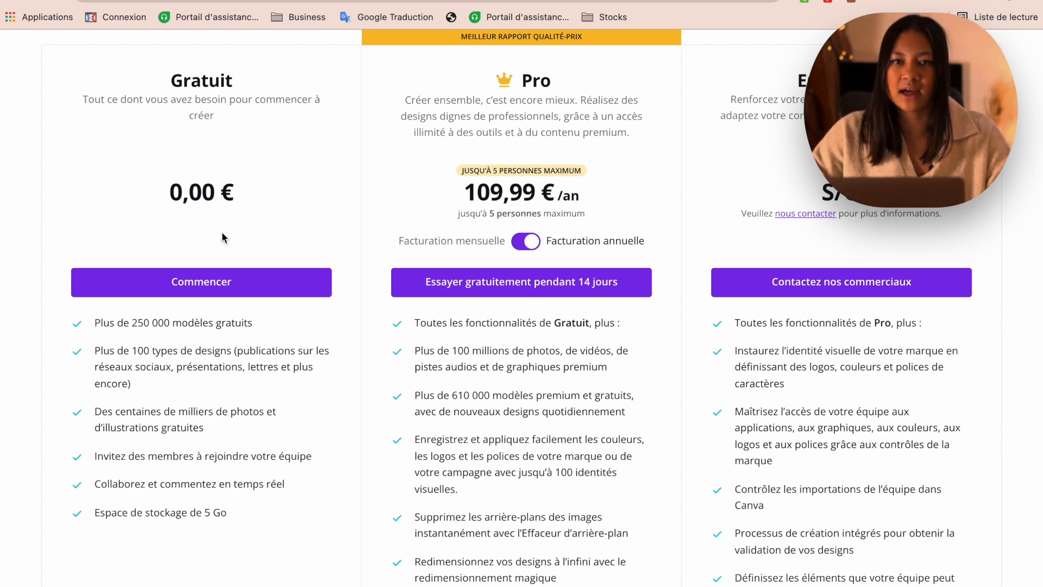
scroll(223, 236, "up", 6)
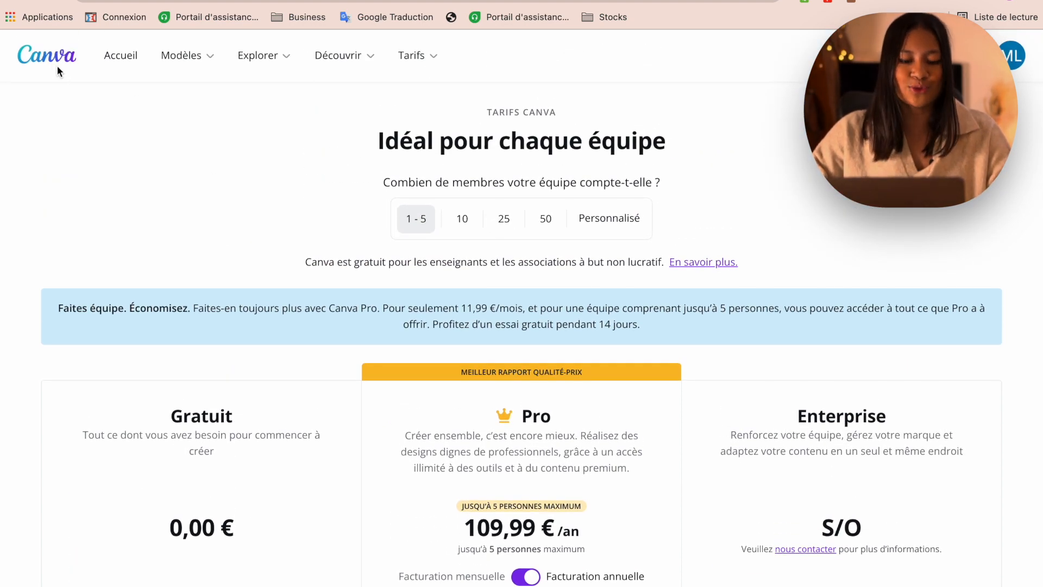
Return to the home page and look through the recent designs
left_click(120, 61)
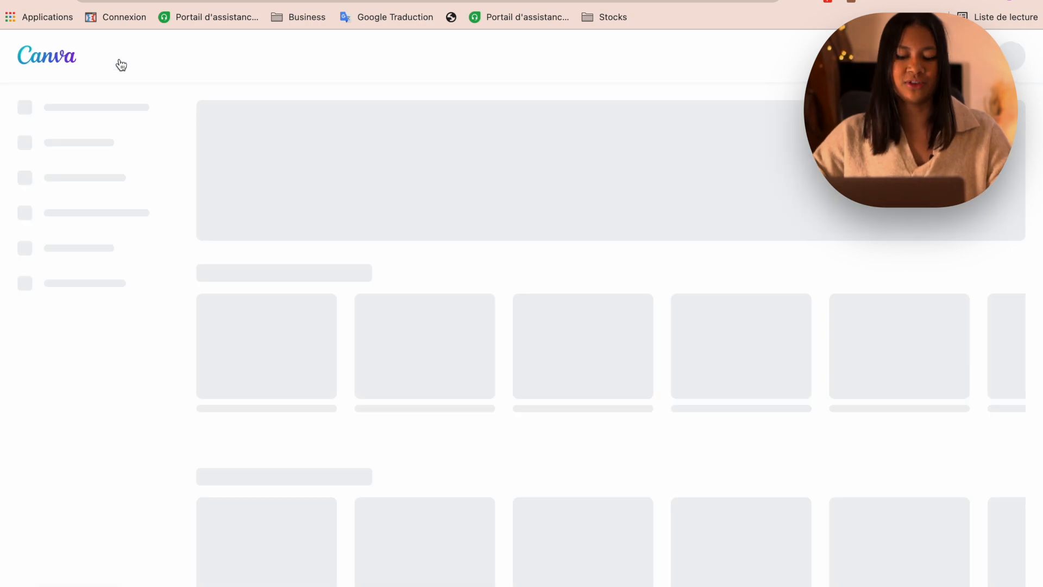
scroll(892, 419, "down", 7)
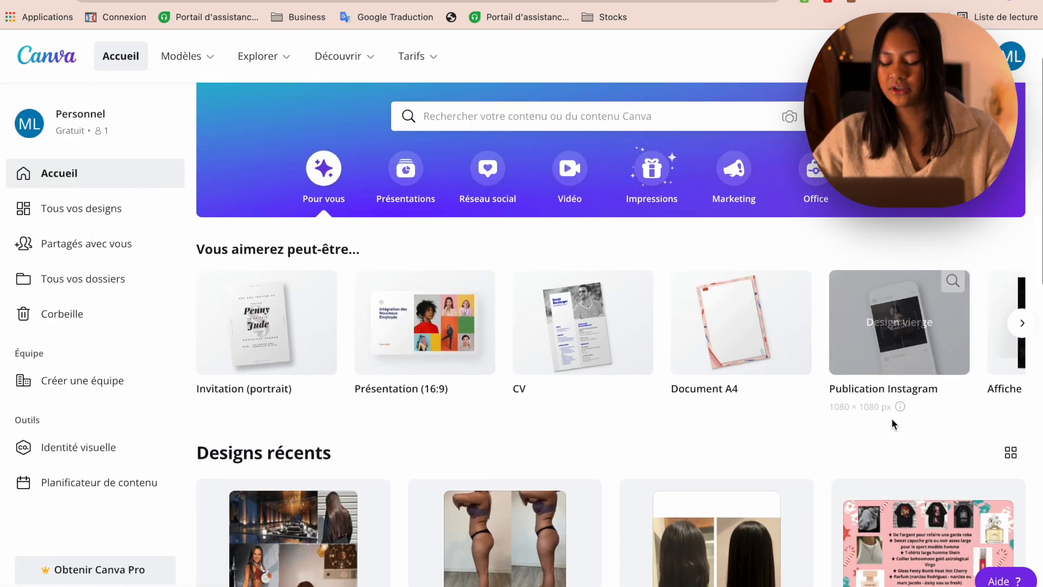
scroll(892, 422, "down", 5)
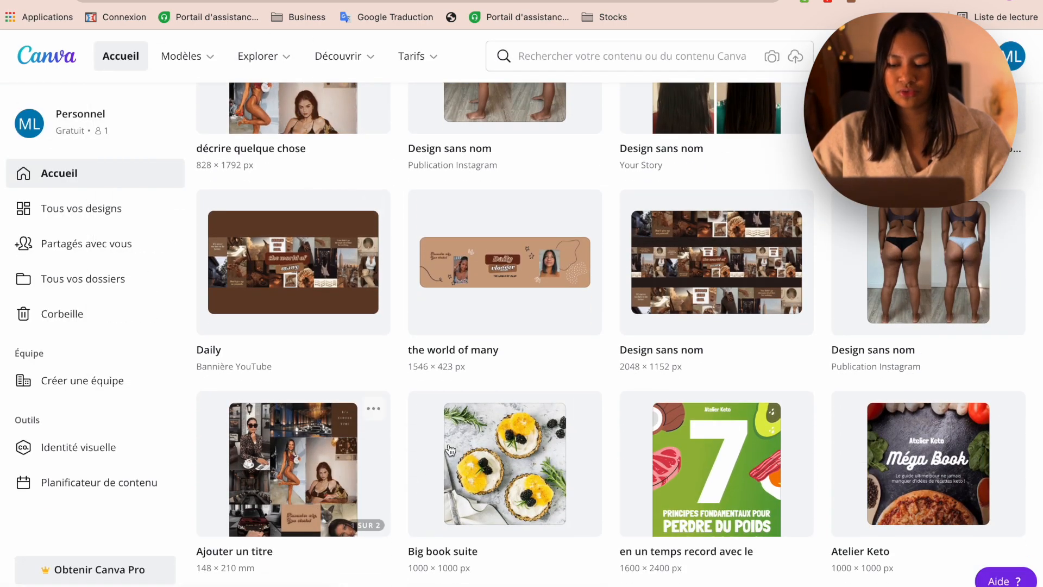
scroll(495, 433, "up", 7)
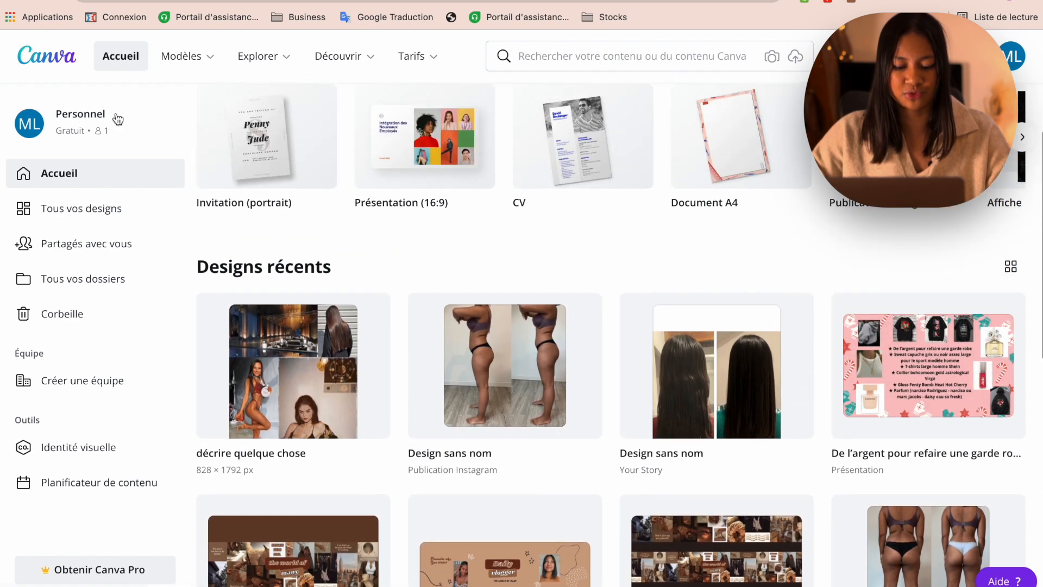
Open the recent design "décrire quelque chose" and look through the available templates
left_click(290, 363)
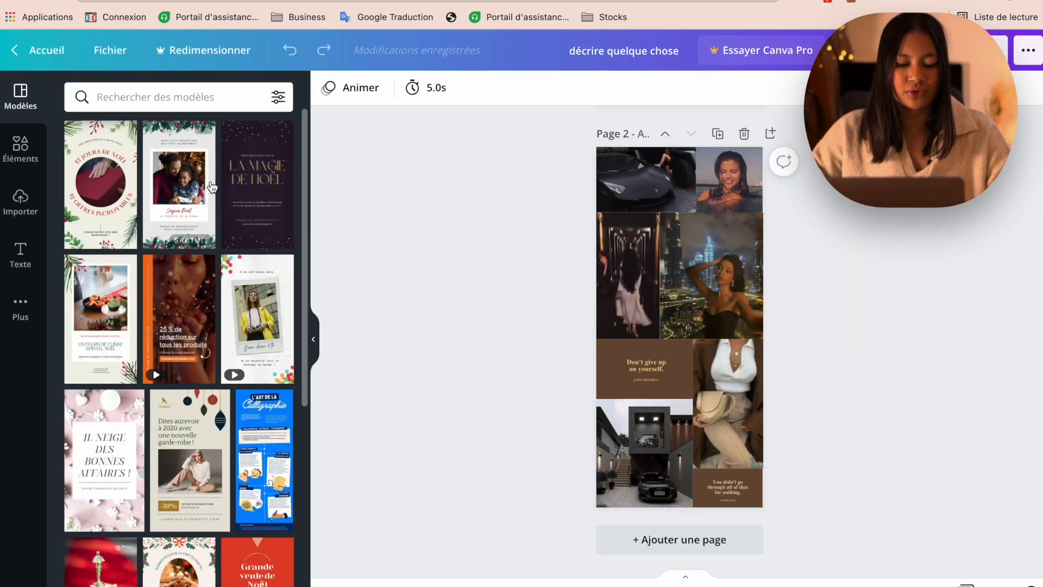
scroll(220, 360, "down", 4)
scroll(217, 359, "down", 6)
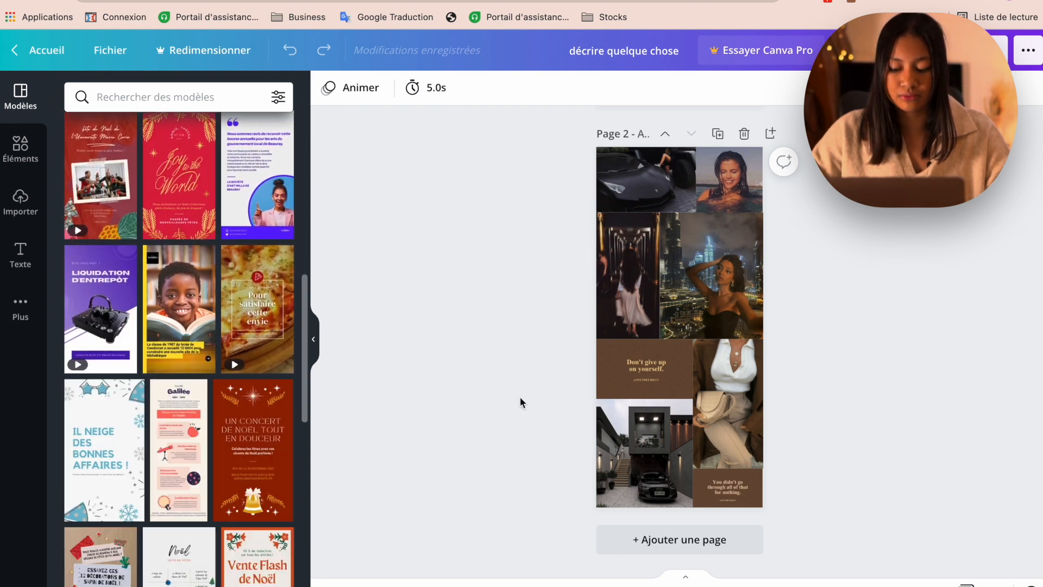
Add a blank page after page 2, delete it and add a blank page again
left_click(664, 539)
scroll(728, 364, "up", 5)
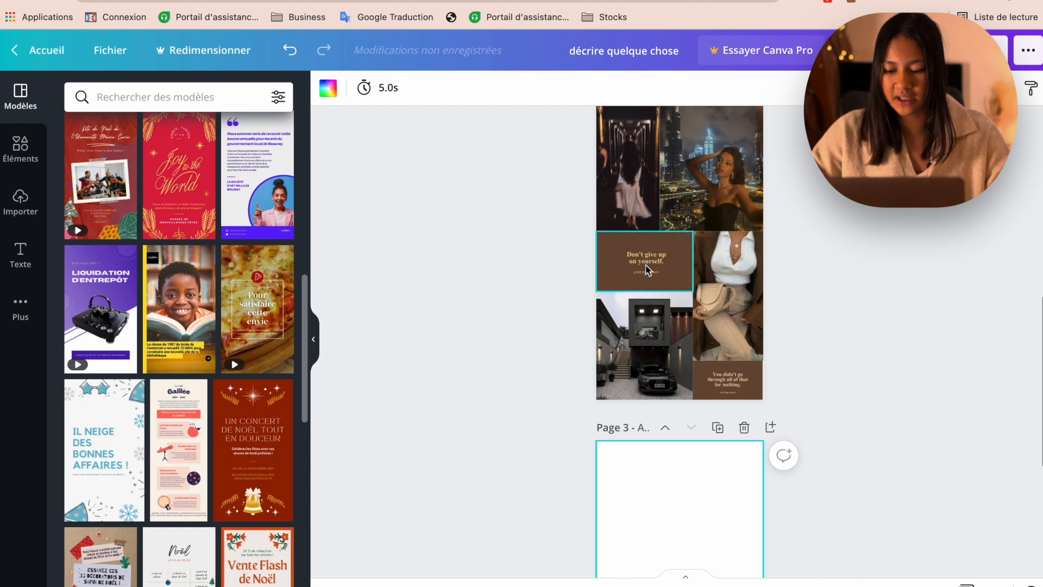
scroll(824, 381, "down", 1)
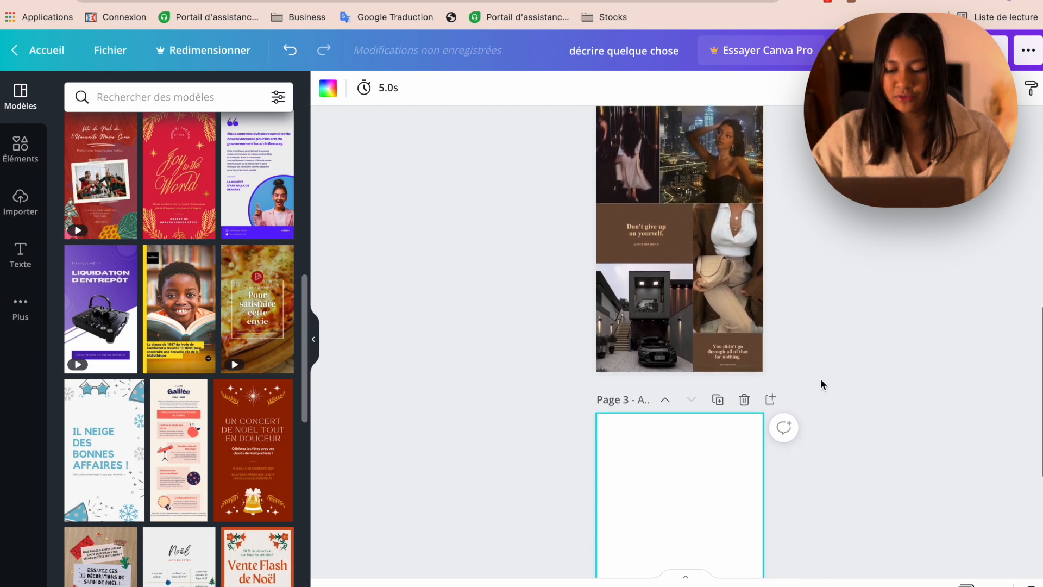
left_click(744, 400)
left_click(676, 545)
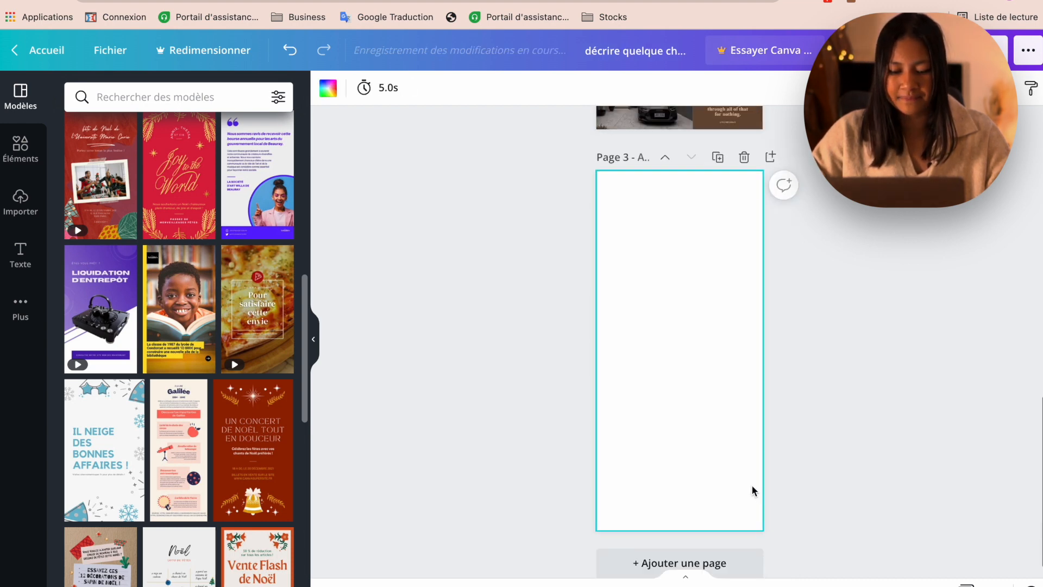
Apply the "Ajoutez nos 5 plats de Noël préférés" Christmas template to blank page 3 and delete that page
scroll(156, 377, "down", 1)
scroll(157, 379, "down", 10)
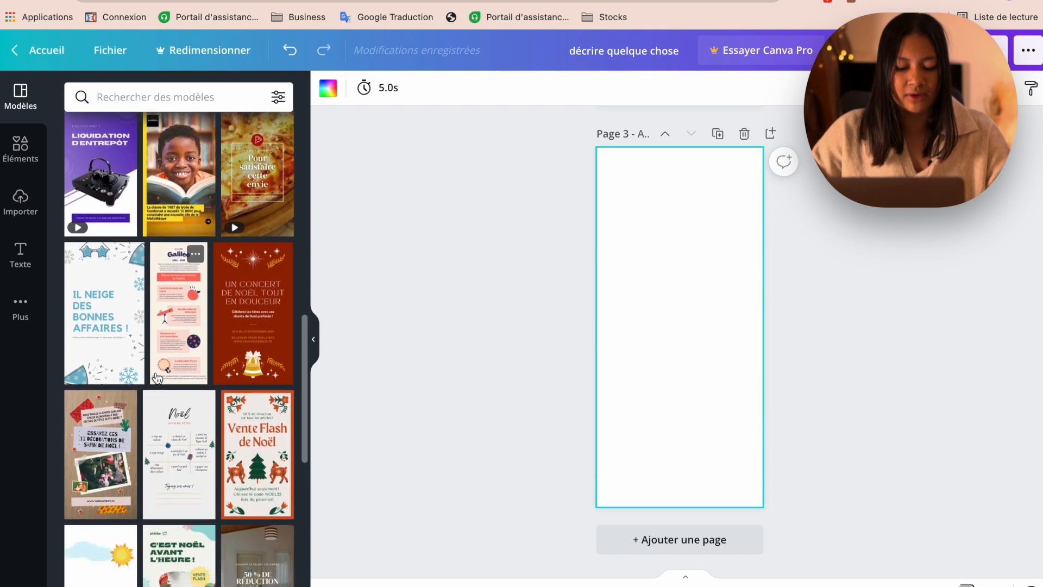
scroll(166, 269, "up", 10)
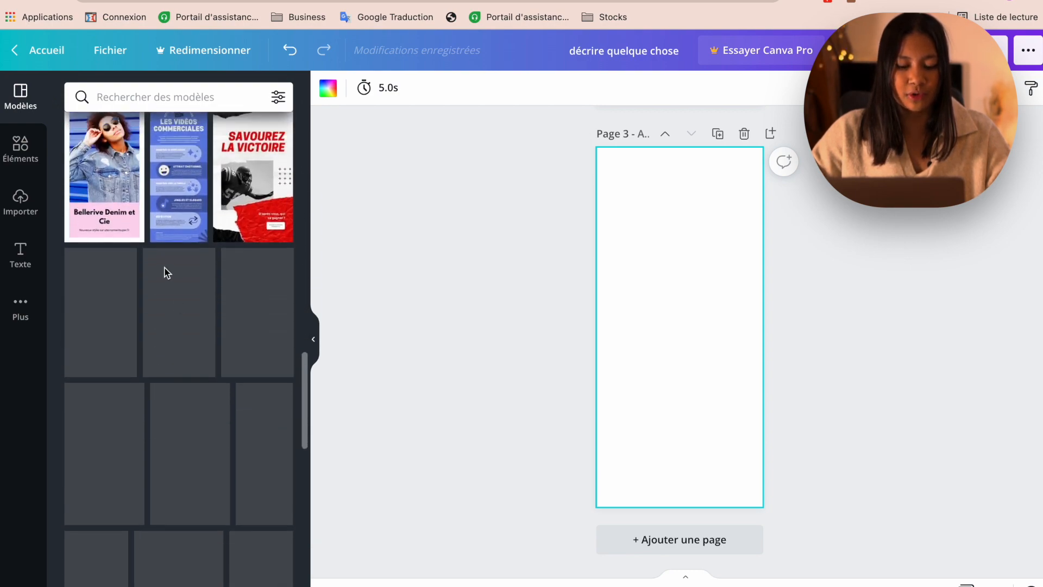
scroll(164, 272, "up", 5)
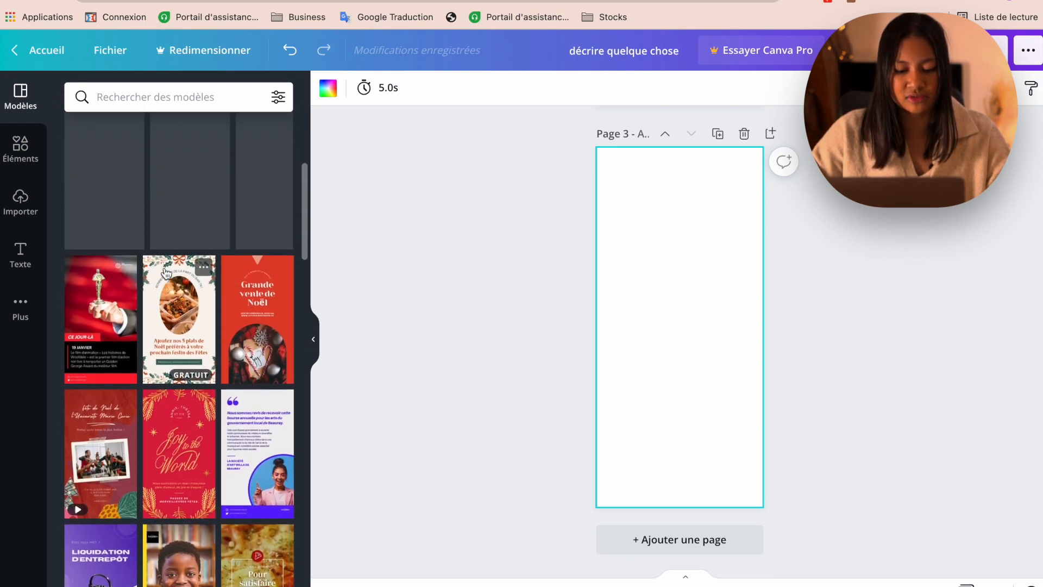
left_click(177, 342)
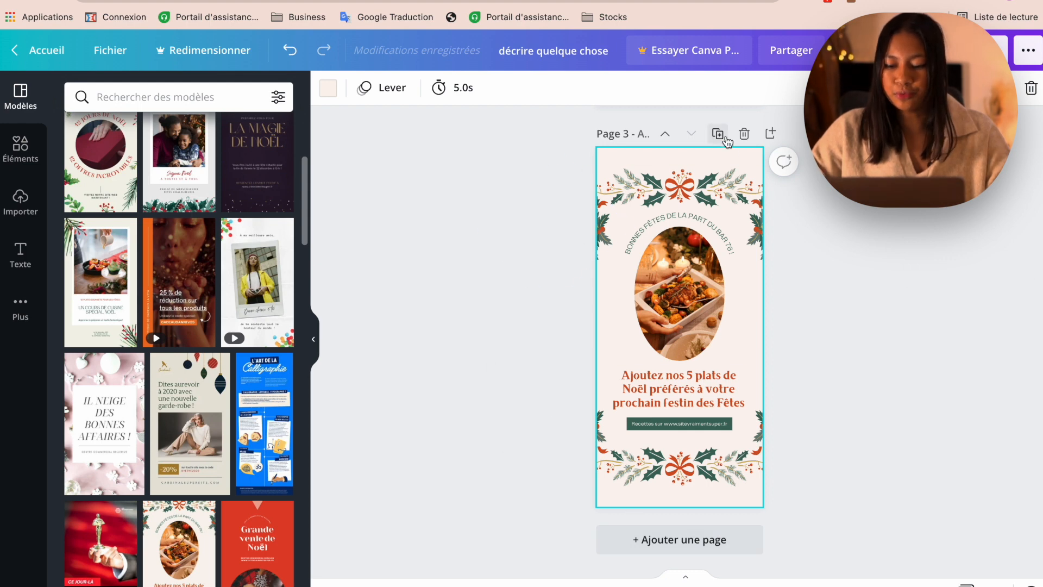
left_click(744, 134)
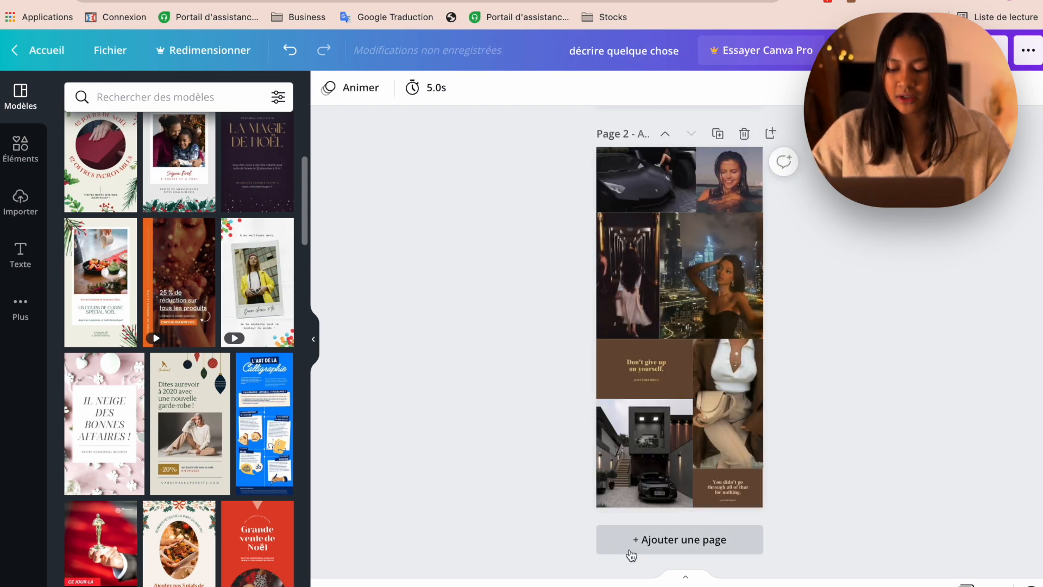
Add a new blank page after page 2 of the collage design
left_click(631, 554)
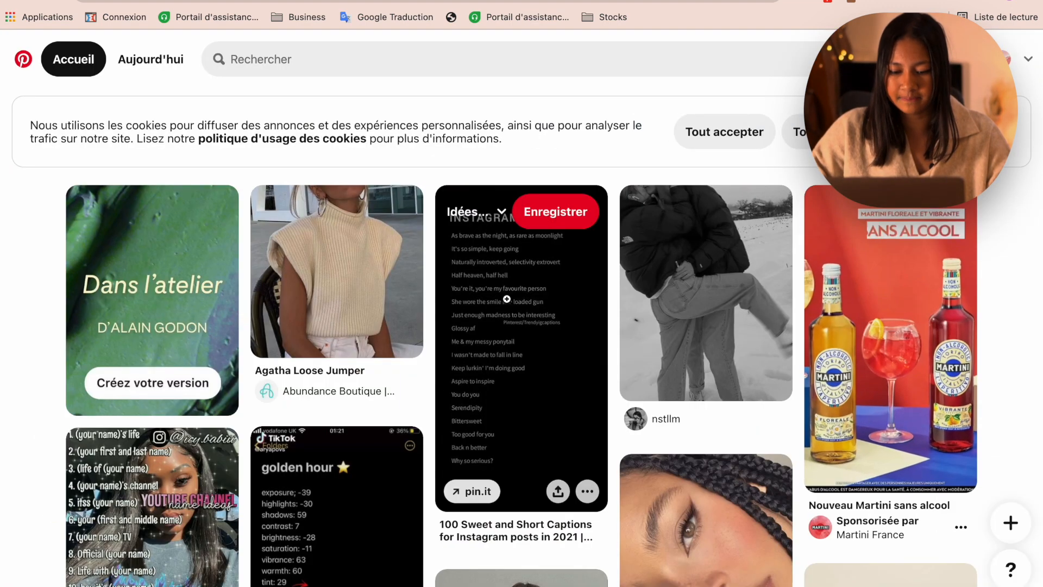
Switch to Pinterest and search for "aesthetic brown"
scroll(506, 299, "down", 5)
scroll(506, 299, "up", 5)
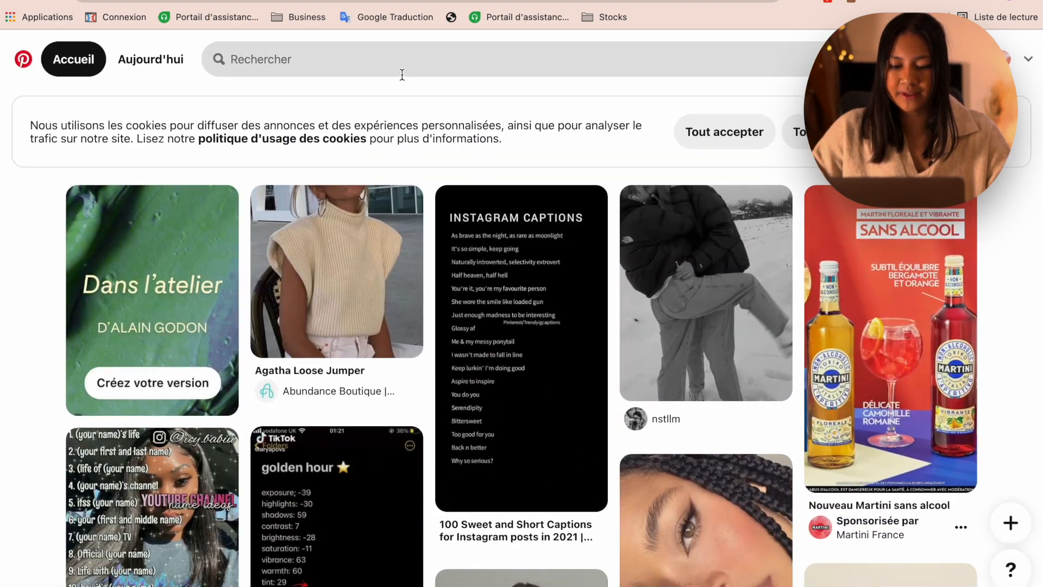
left_click(392, 69)
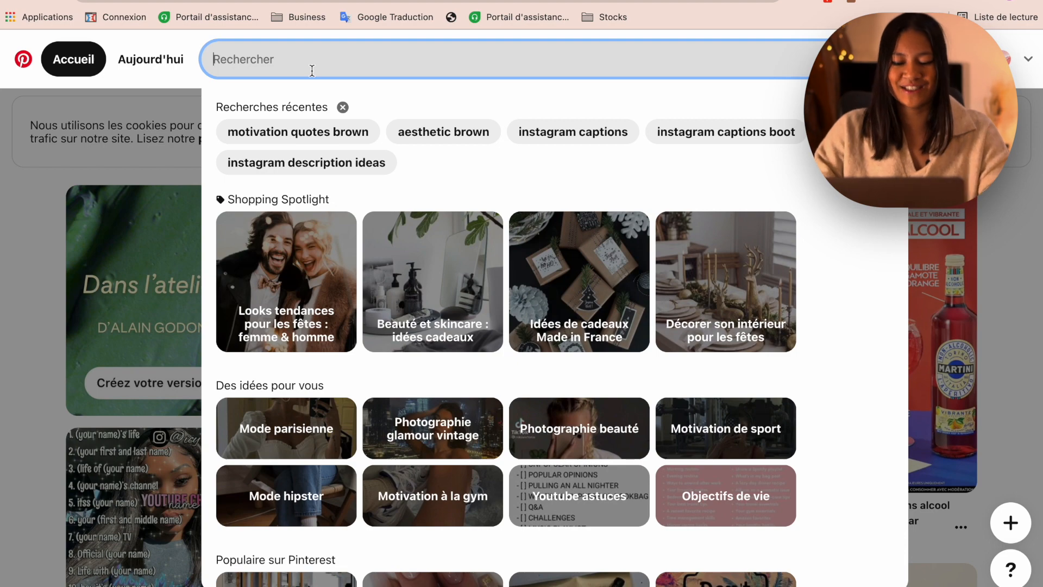
type("a")
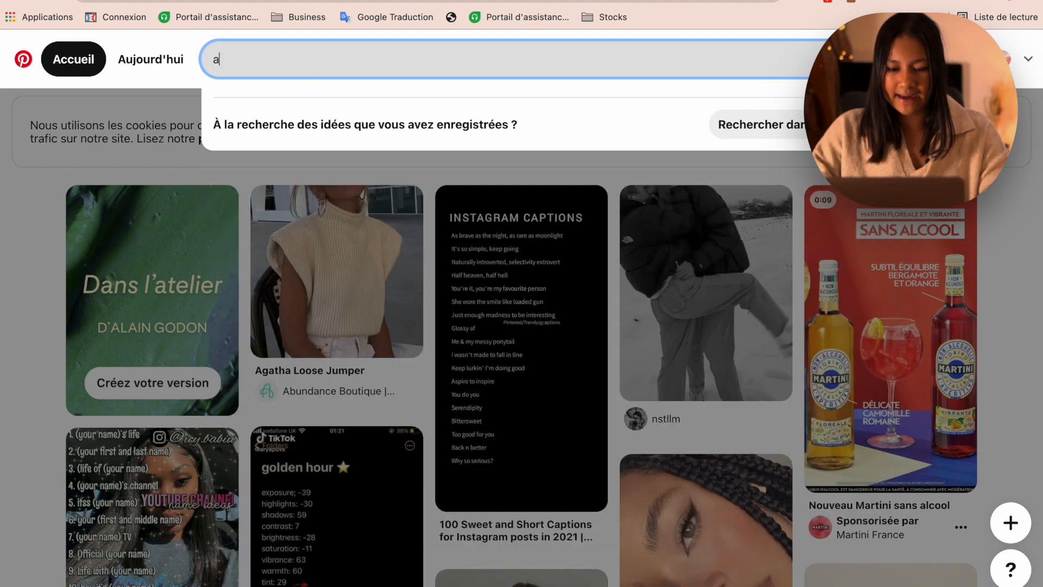
type("esthetic brown")
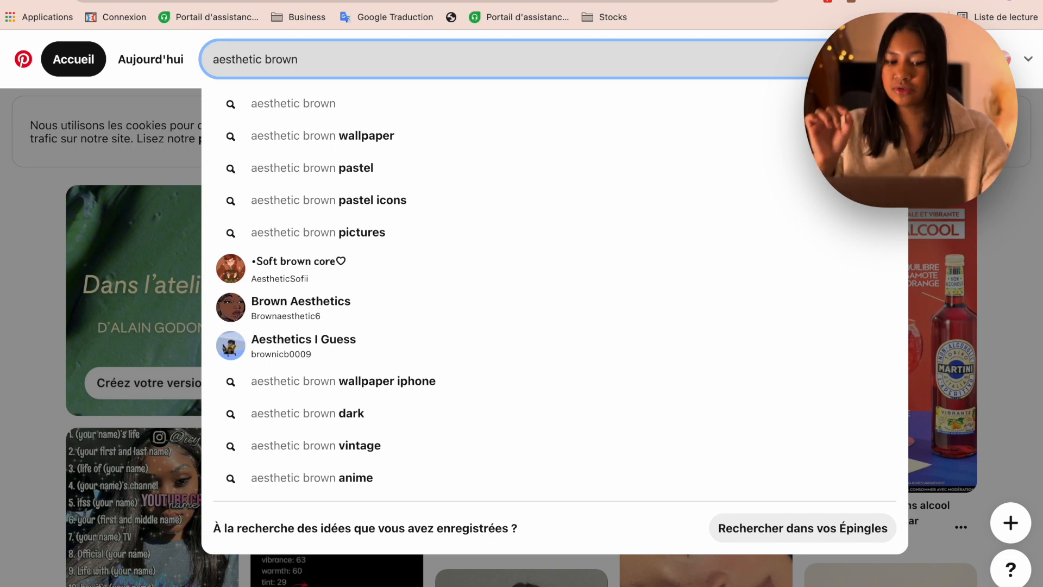
key("Return")
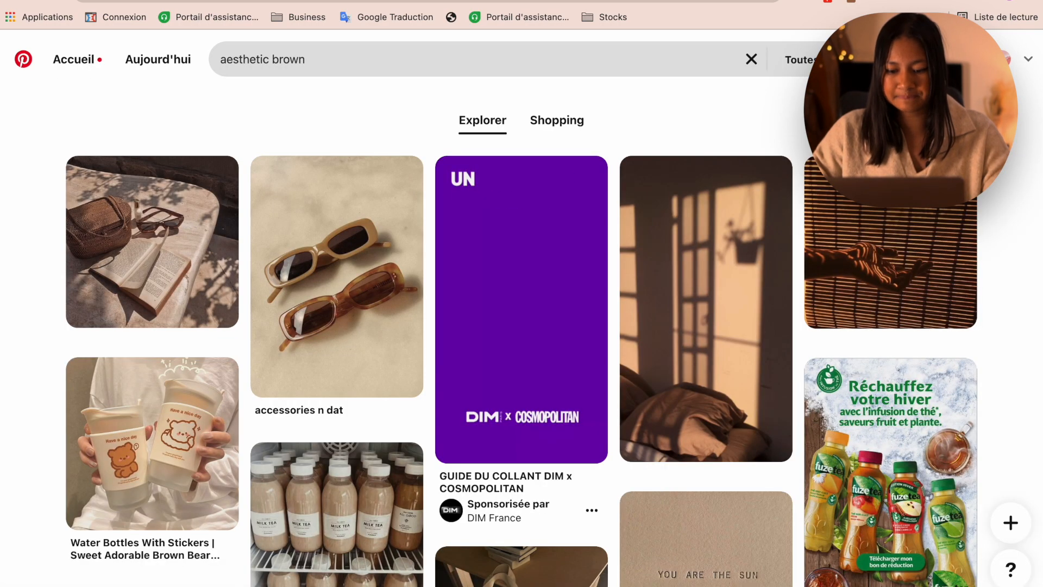
Browse the brown aesthetic images and open the teddy bear pin titled "wut is ur aesthetic ? ~"
scroll(520, 336, "down", 6)
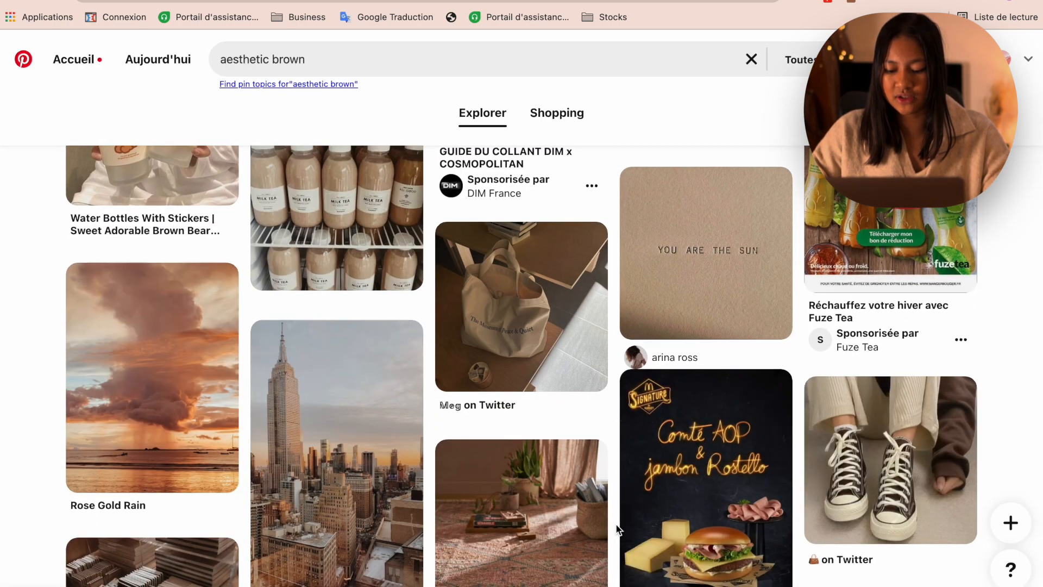
scroll(618, 526, "down", 8)
scroll(618, 527, "down", 12)
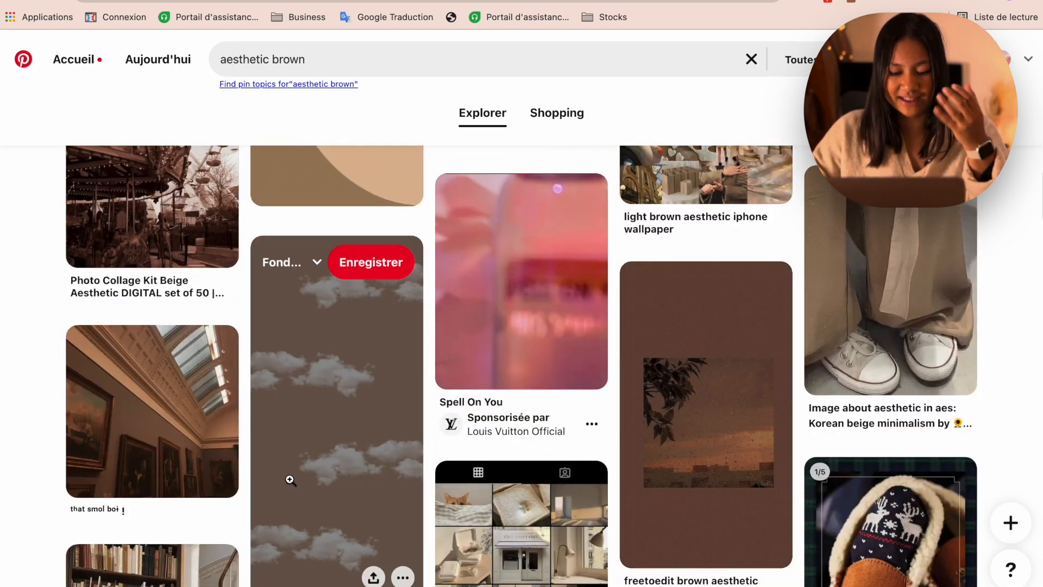
scroll(343, 403, "down", 6)
scroll(344, 404, "down", 6)
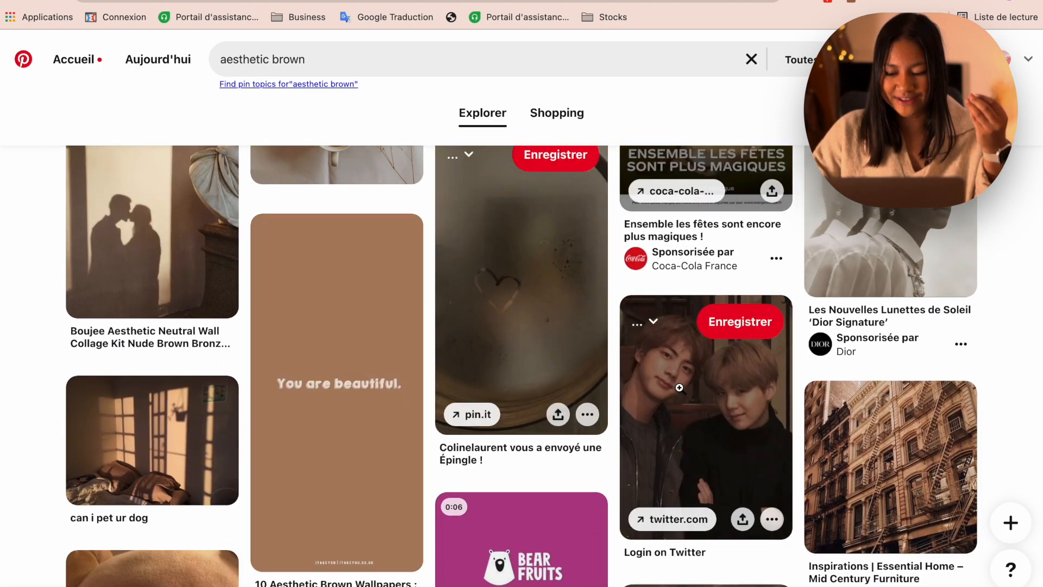
scroll(339, 402, "down", 6)
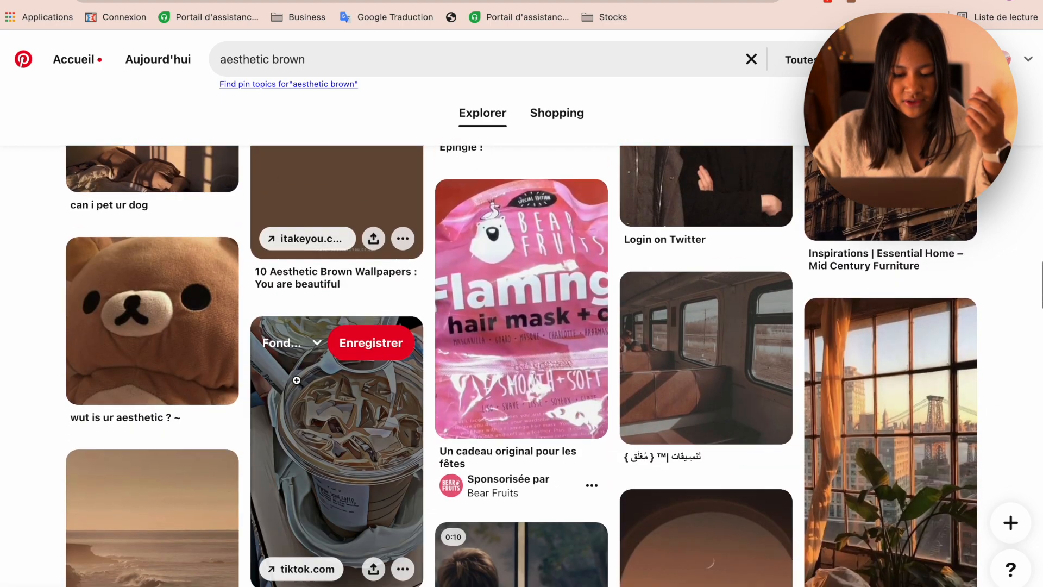
scroll(339, 402, "up", 6)
scroll(521, 326, "down", 5)
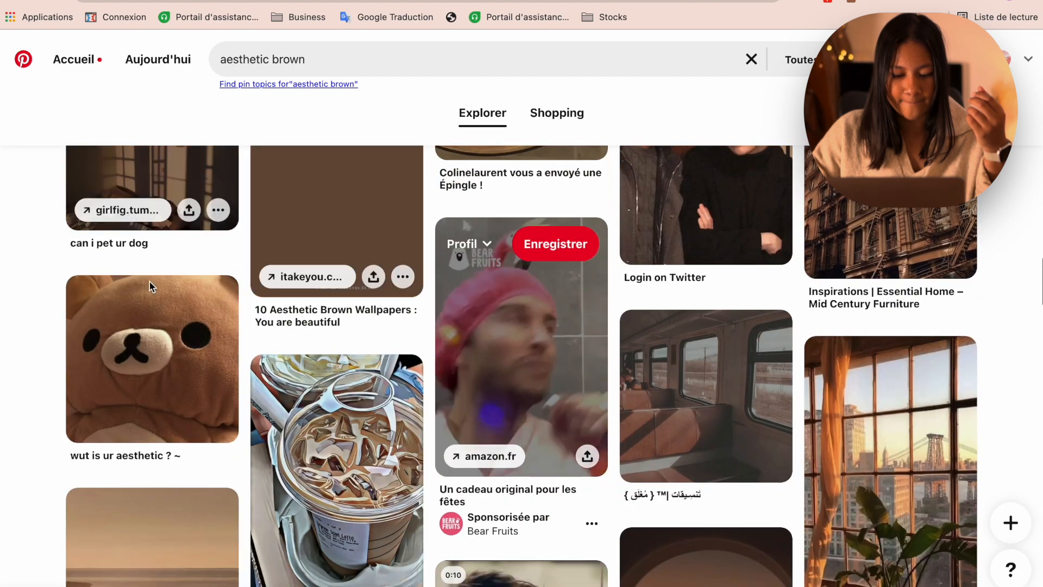
left_click(181, 376)
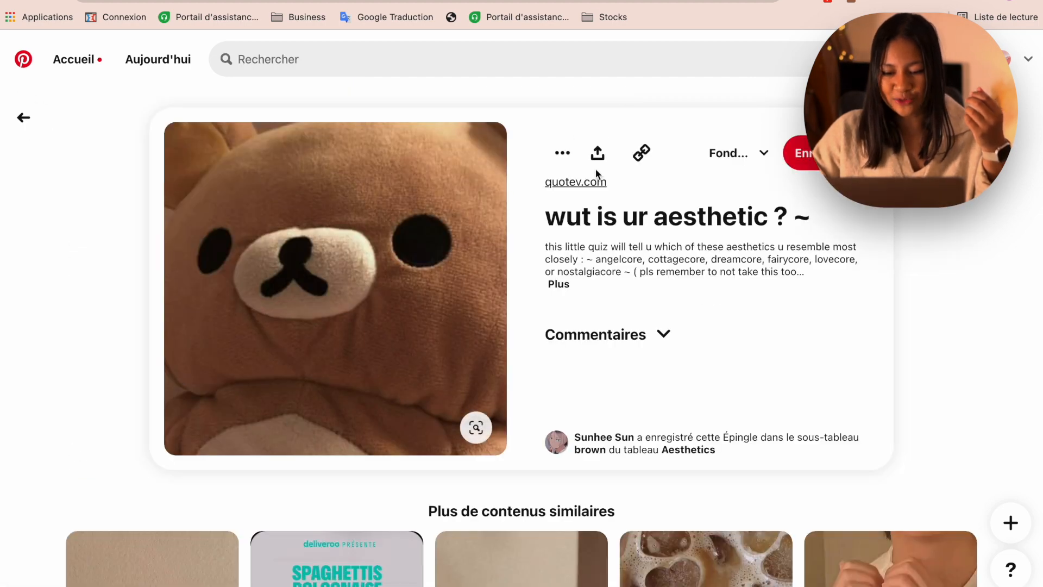
Download the teddy bear pin's image and add it to the uploaded images in Canva
left_click(562, 153)
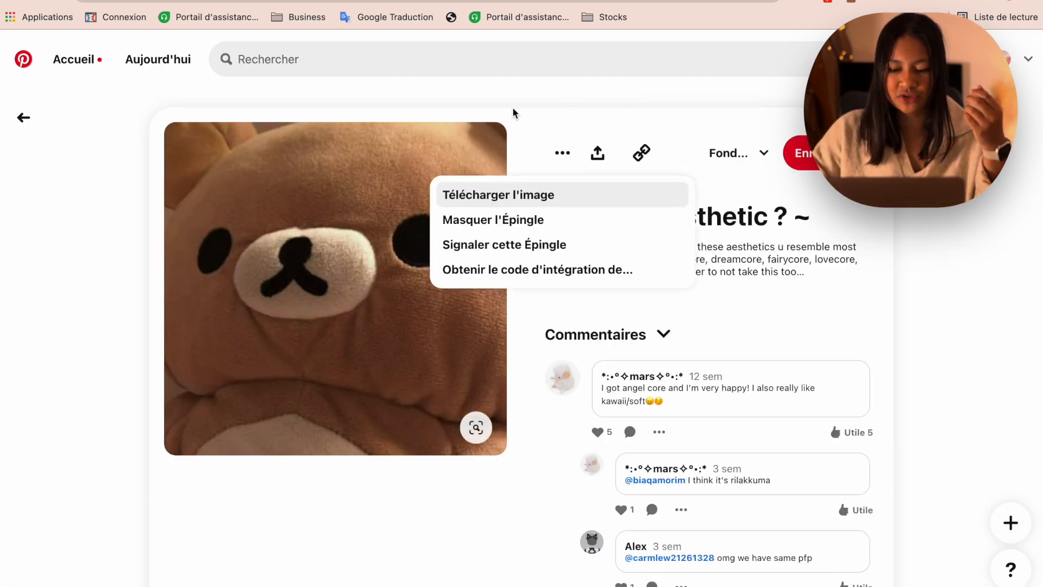
left_click(495, 195)
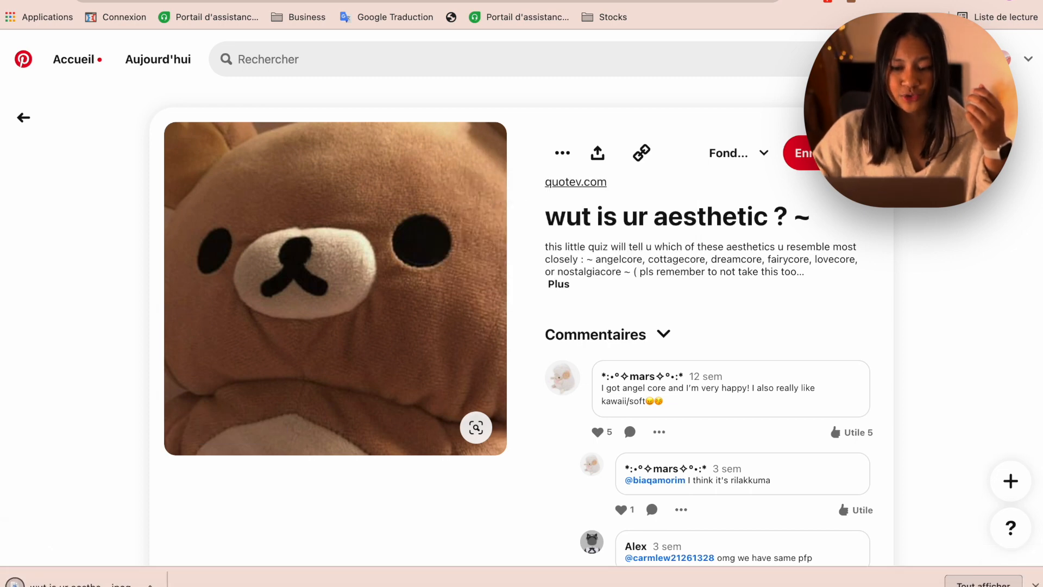
key("ctrl+Tab")
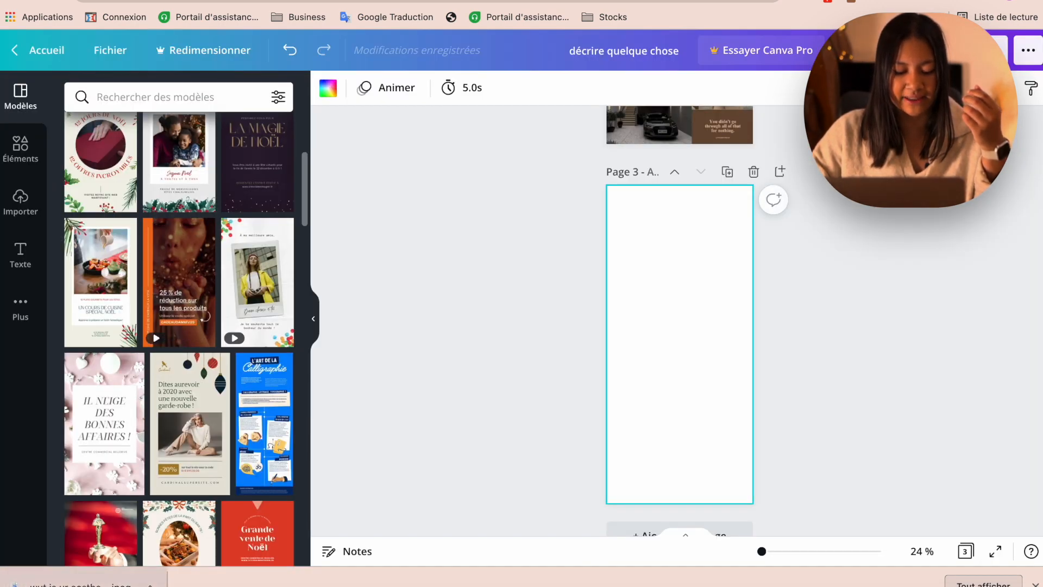
left_click_drag(65, 584, 130, 425)
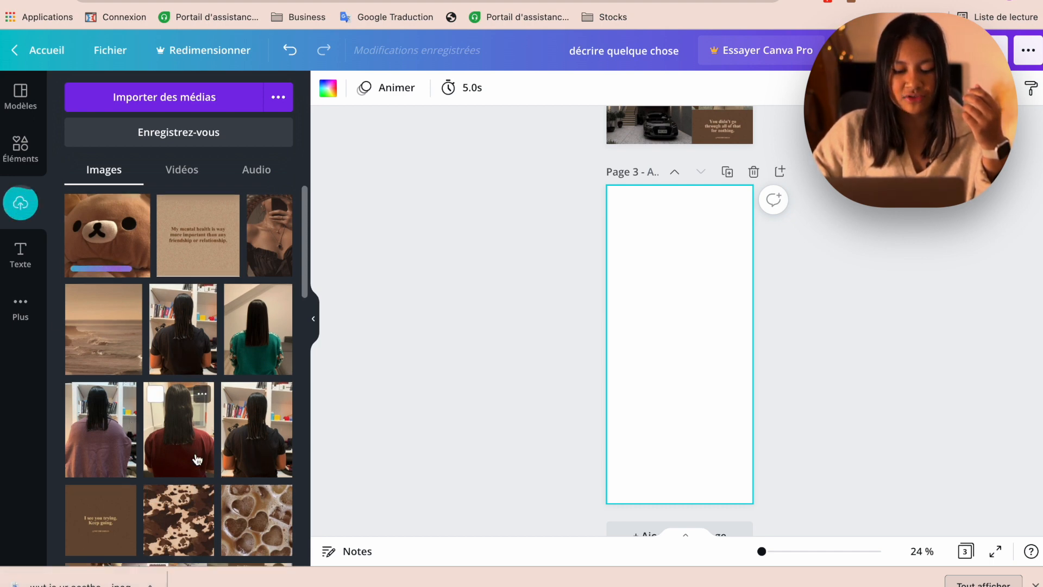
scroll(197, 459, "down", 3)
scroll(197, 460, "up", 3)
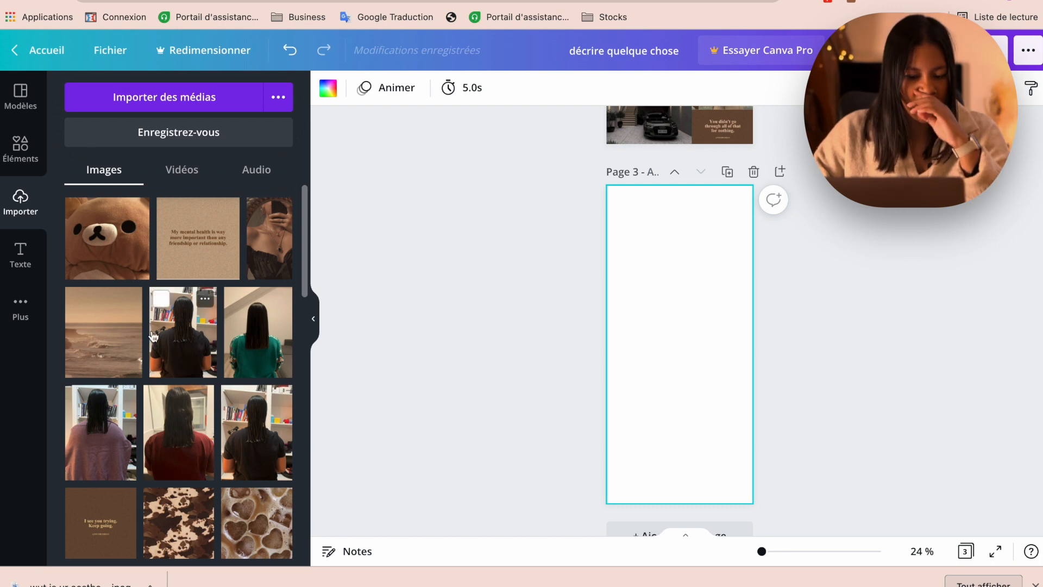
Place the teddy bear image in the top-left corner of page 3 and reduce it to slightly under half the page width
left_click(107, 236)
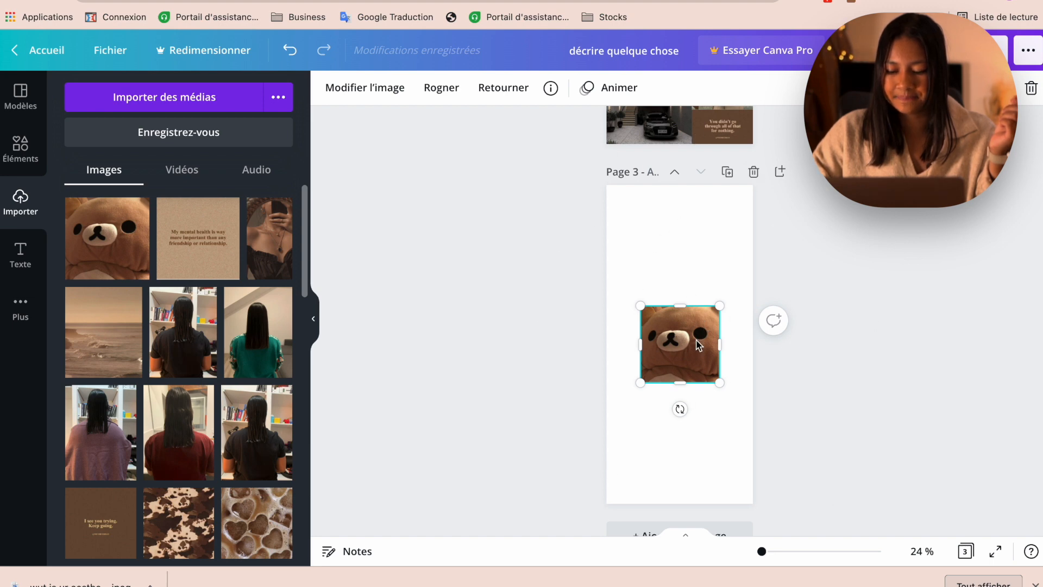
left_click_drag(700, 341, 638, 215)
left_click_drag(688, 263, 619, 304)
left_click(657, 326)
left_click(647, 235)
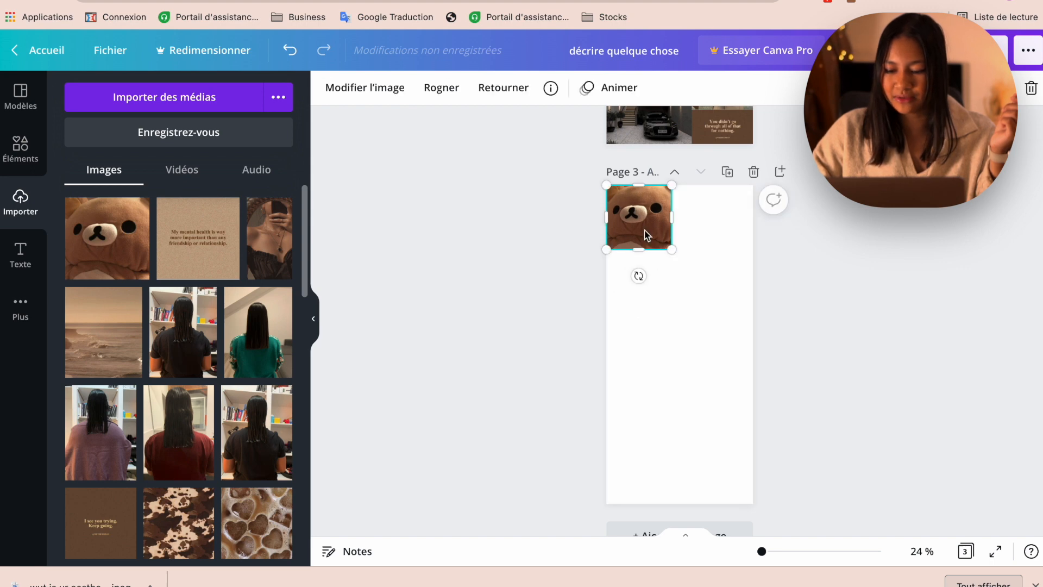
Duplicate the teddy bear image and place the copy against the lower right edge of page 3
key("super+d")
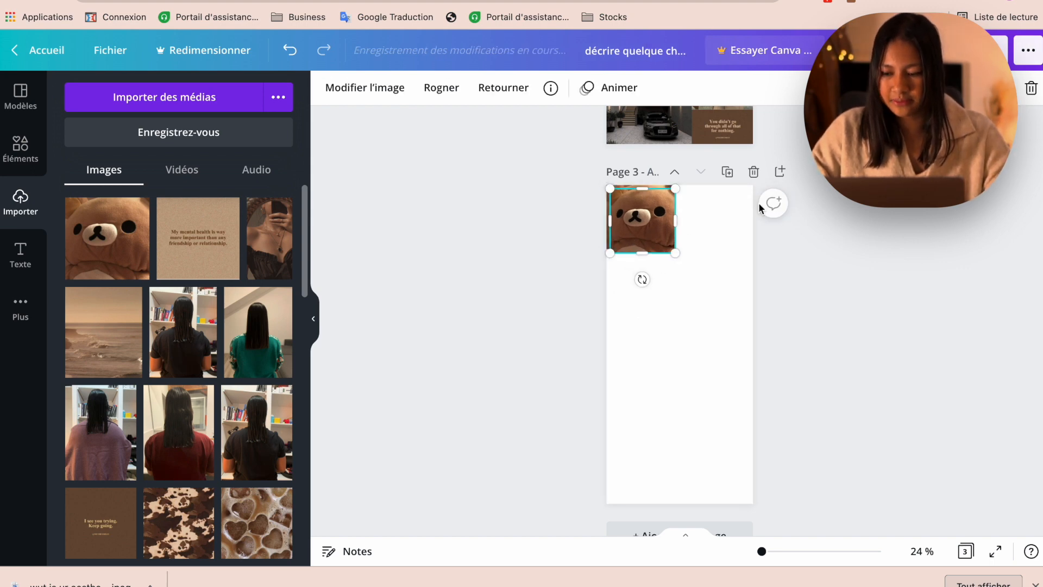
left_click_drag(663, 218, 741, 420)
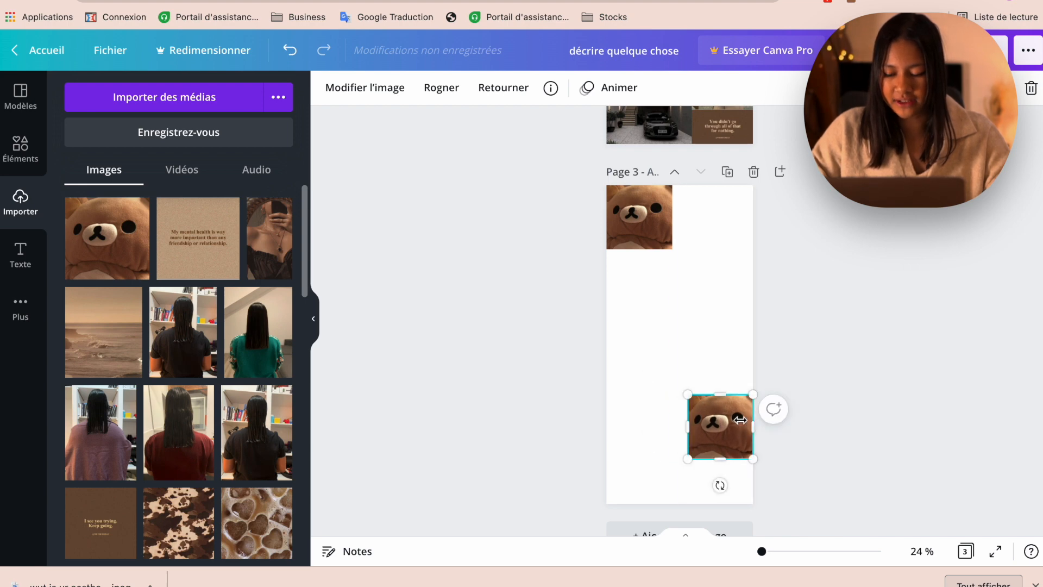
left_click(744, 339)
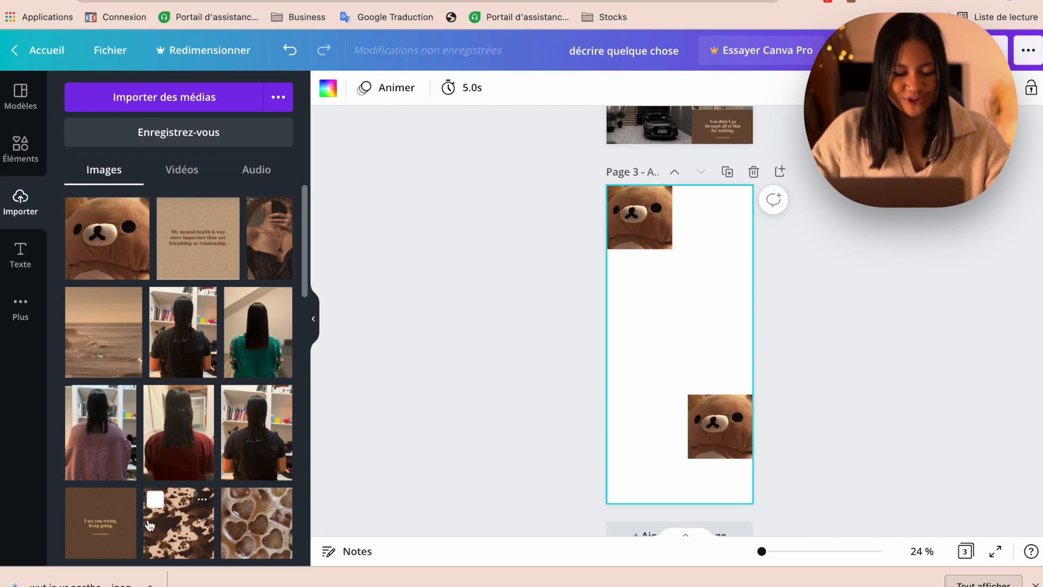
Add the uploaded brown cow-print image to page 3 and fit it into the bottom-left corner
scroll(150, 511, "down", 4)
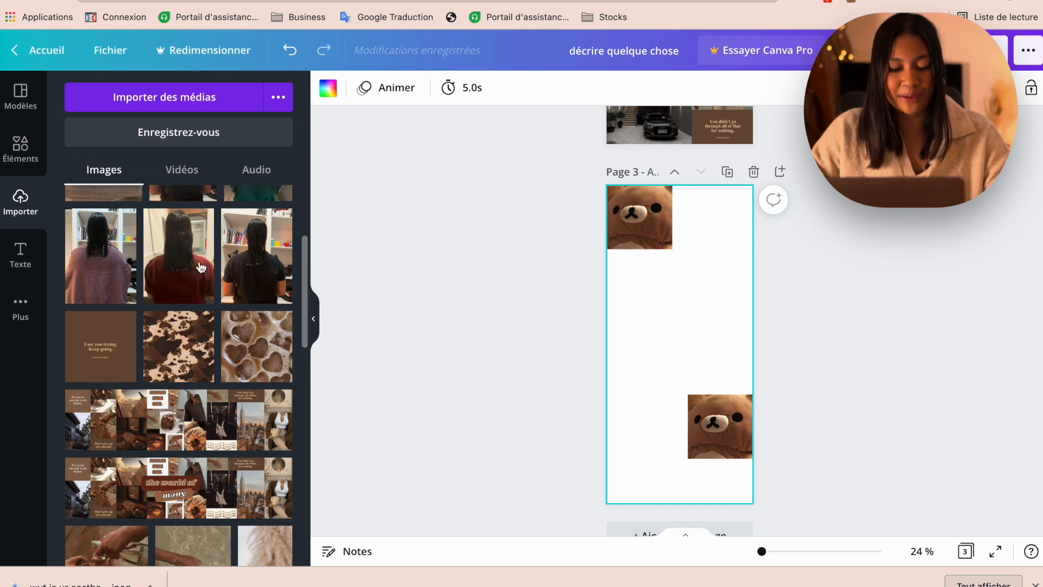
left_click(178, 346)
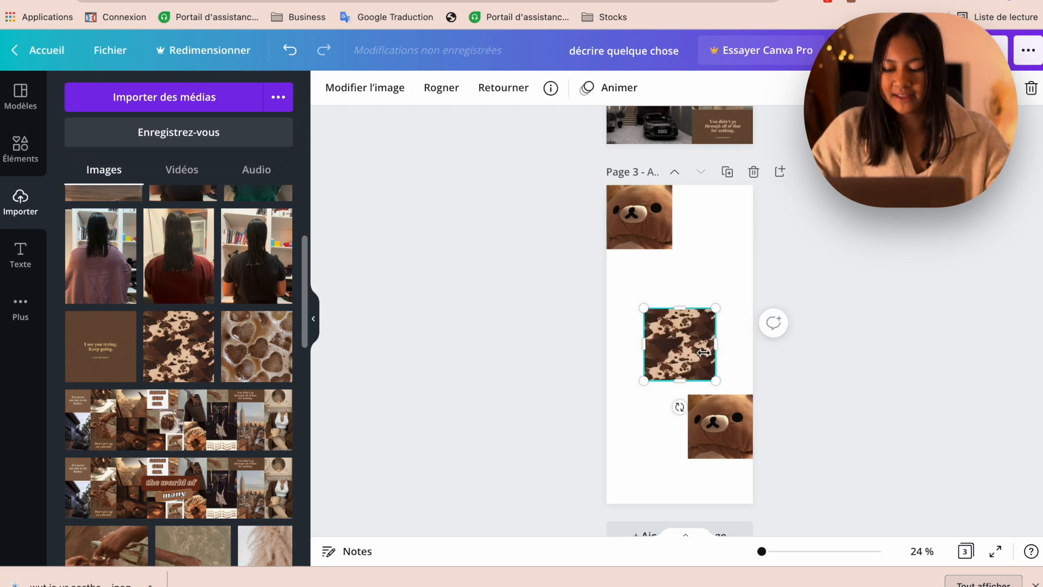
left_click_drag(680, 347, 646, 468)
left_click_drag(638, 466, 644, 466)
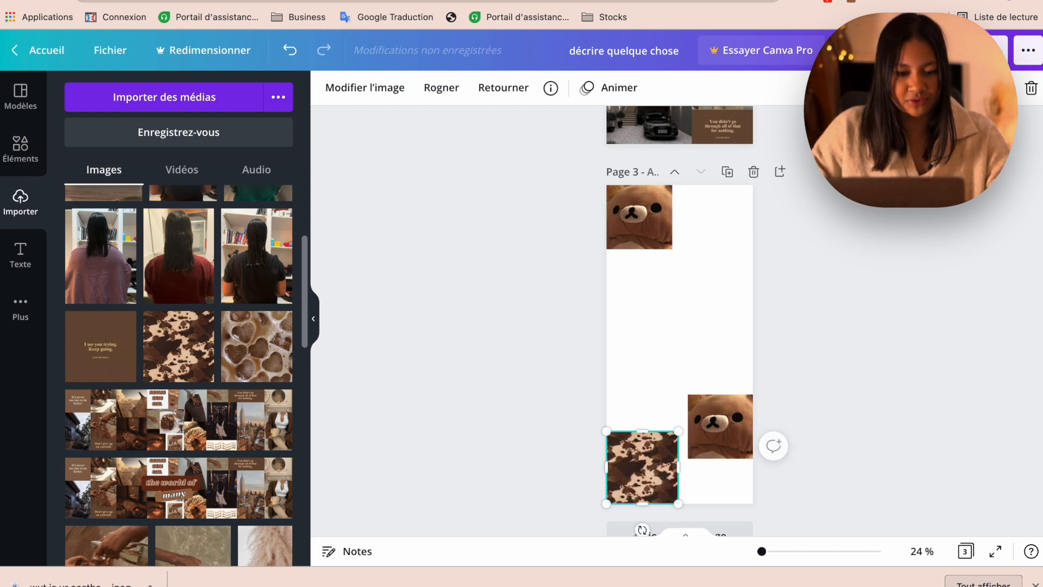
Switch to Pinterest, return to the "aesthetic brown" results and open the airplane window sunset pin
left_click(134, 2)
left_click(25, 117)
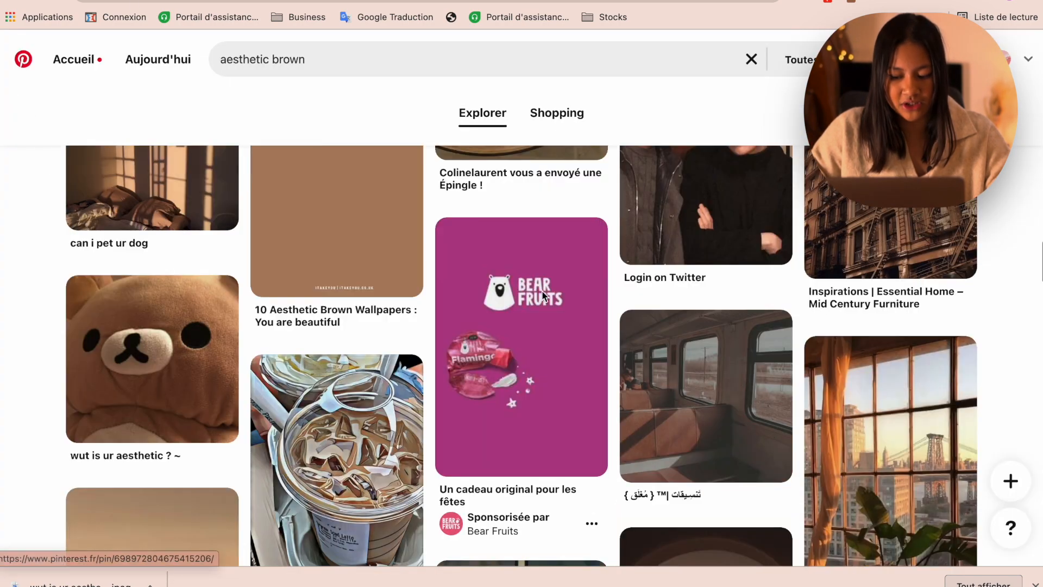
scroll(620, 455, "down", 5)
scroll(619, 454, "down", 3)
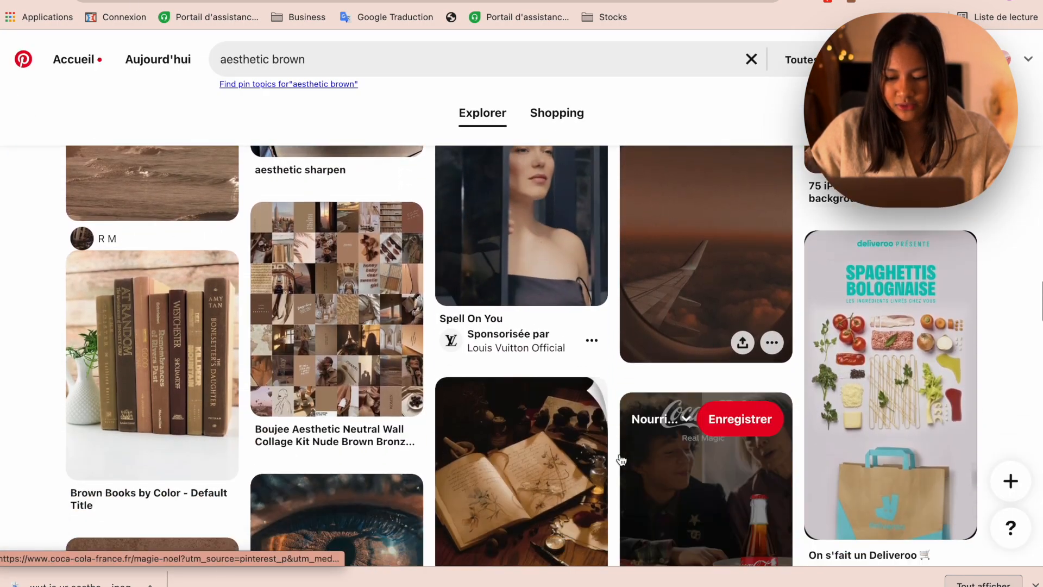
scroll(630, 446, "up", 2)
left_click(641, 434)
scroll(428, 400, "down", 5)
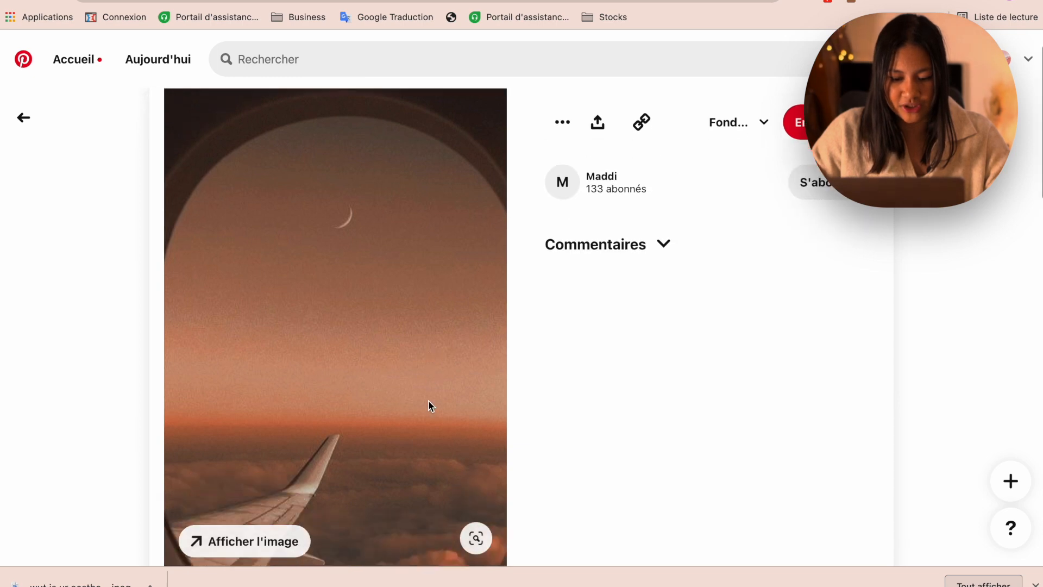
Download the airplane window image and add it to the uploaded images in Canva
scroll(428, 400, "up", 4)
scroll(428, 400, "up", 2)
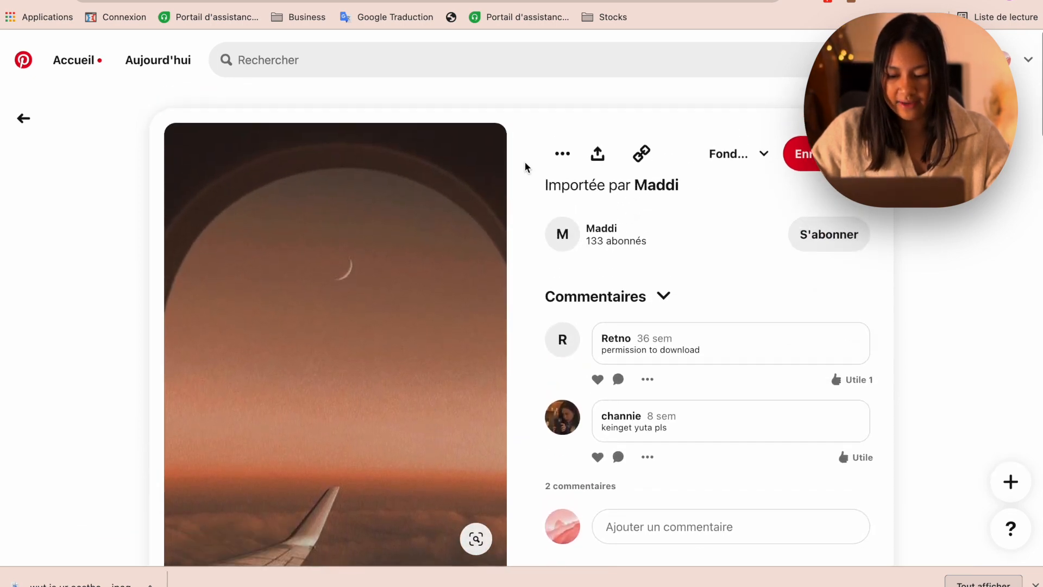
left_click(564, 151)
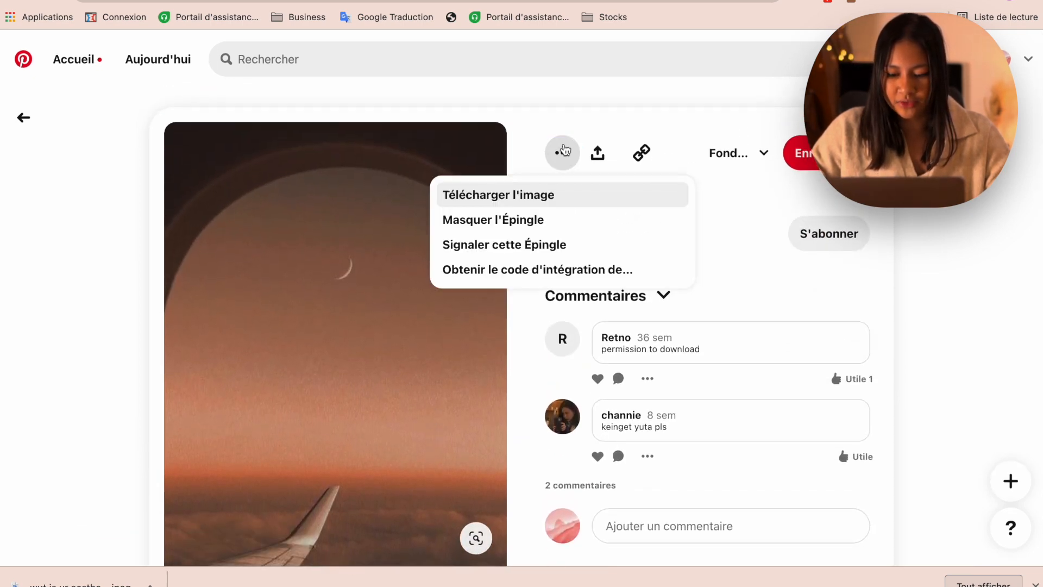
left_click(490, 195)
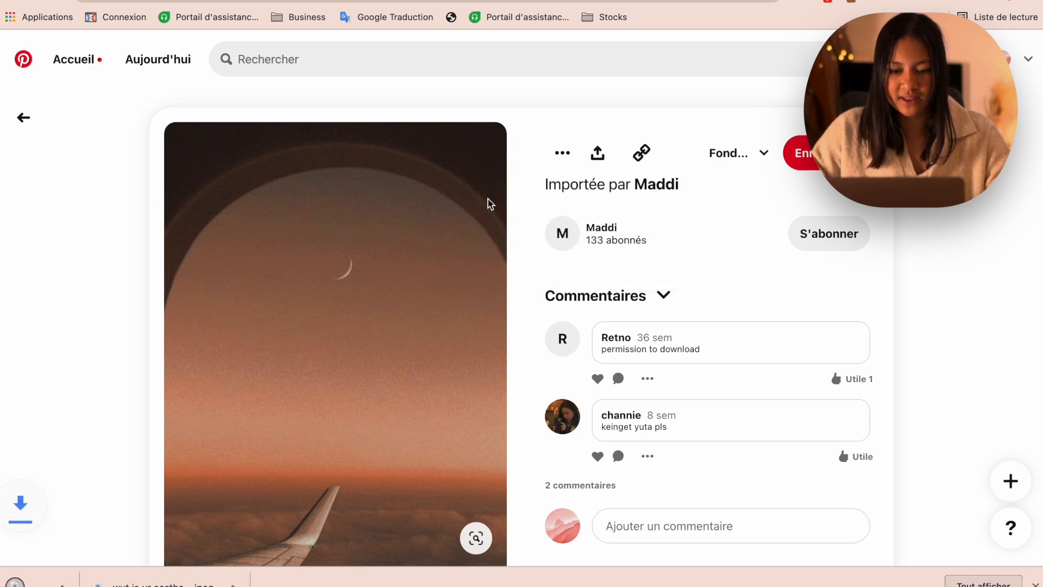
key("ctrl+Tab")
left_click_drag(55, 584, 193, 342)
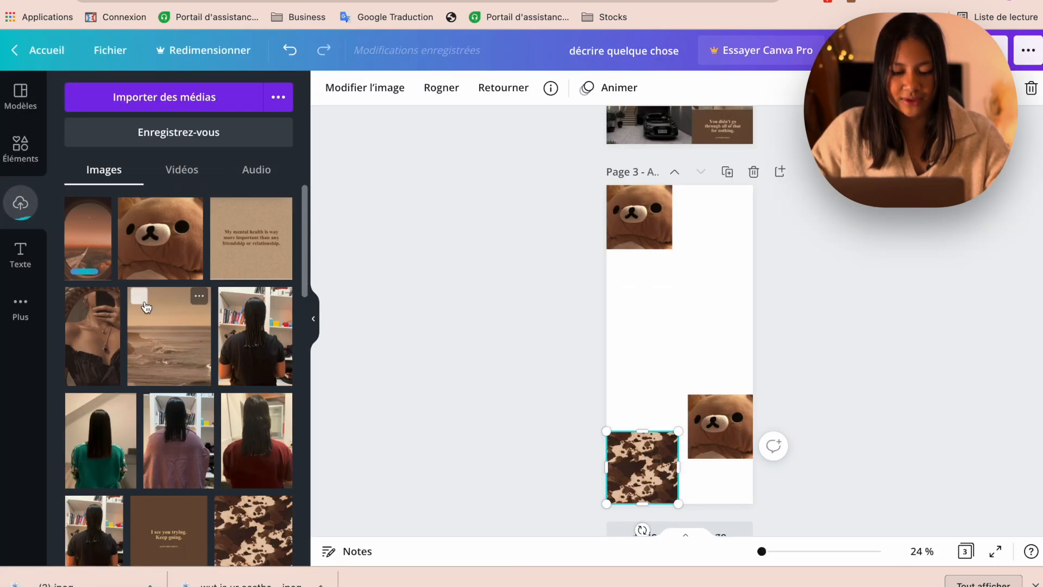
Place the airplane window image at the right edge of page 3, scaled to about 370 × 657, directly above the lower bear
left_click(91, 232)
left_click_drag(696, 344, 731, 337)
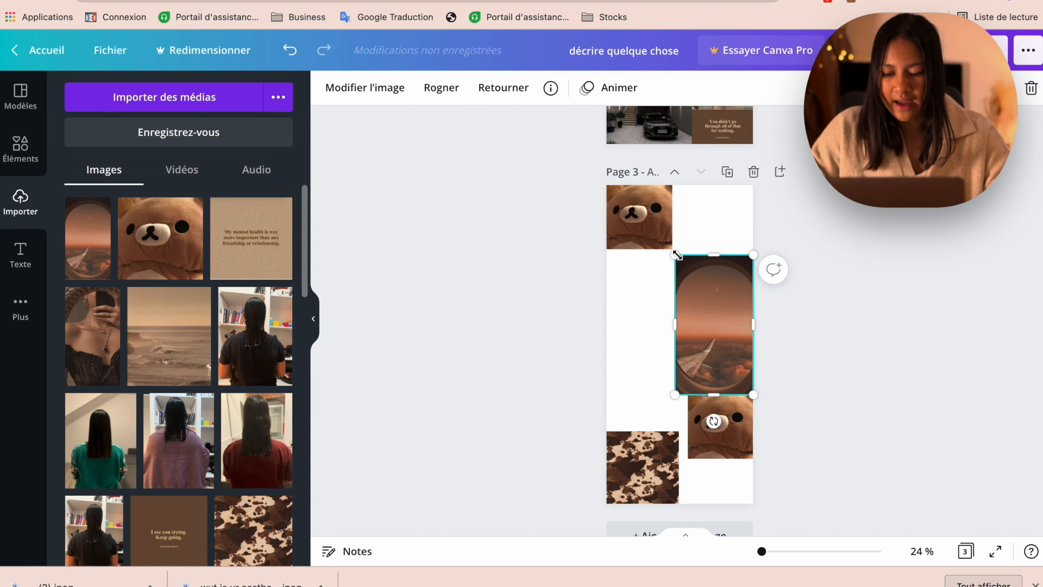
left_click_drag(678, 396, 706, 389)
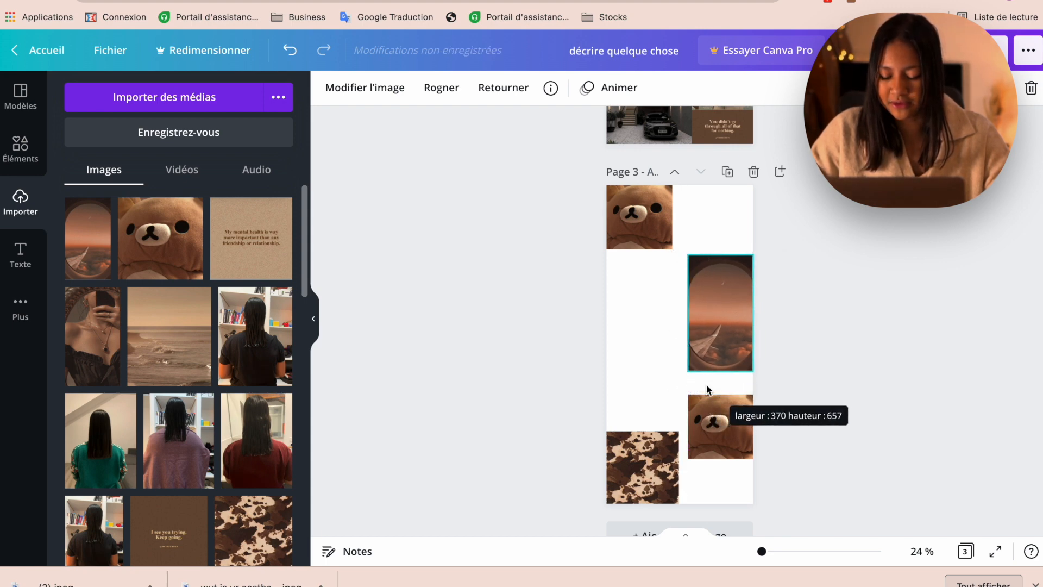
left_click_drag(708, 331, 706, 357)
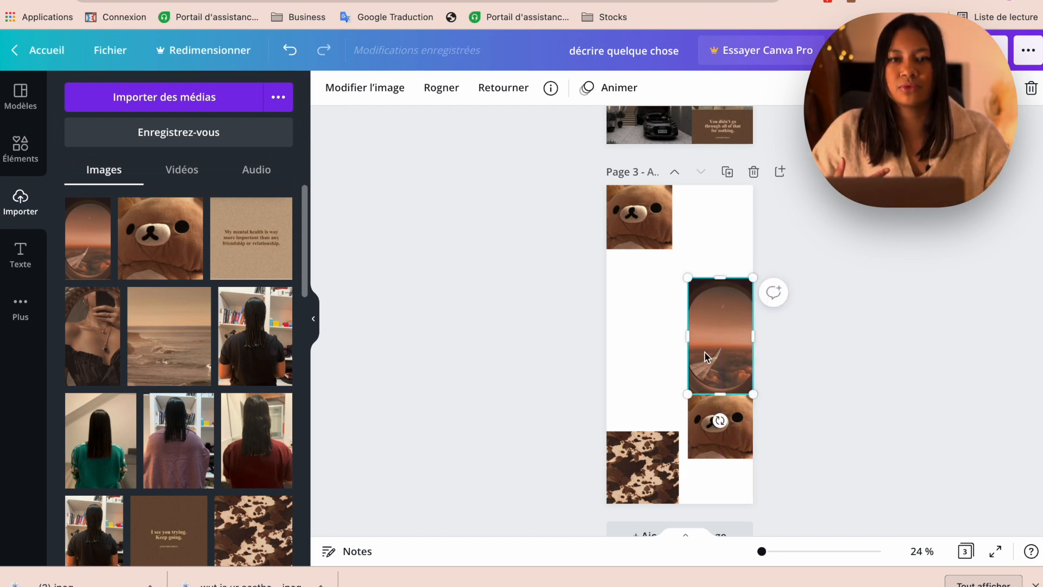
left_click(652, 309)
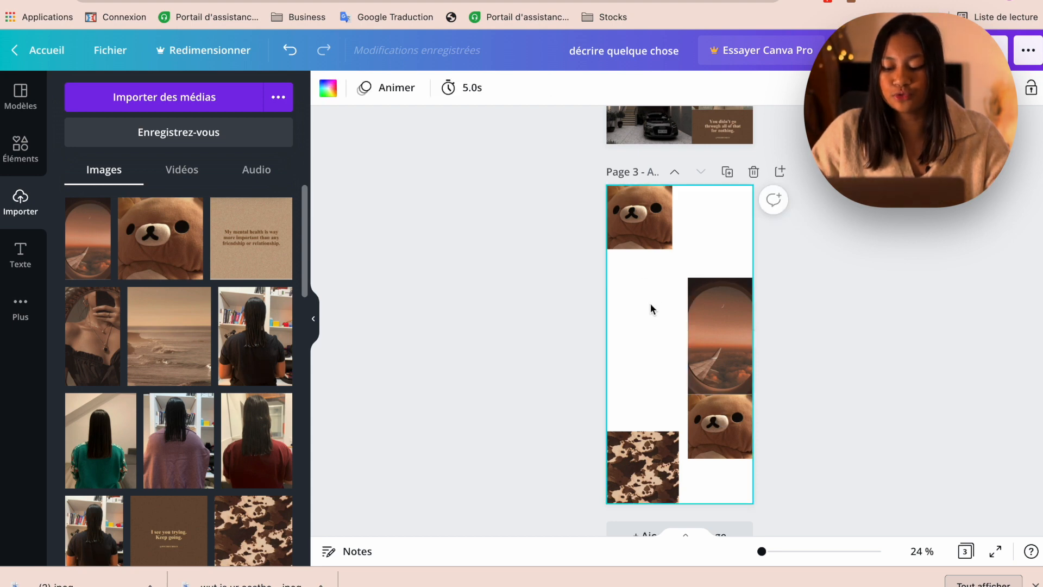
Enlarge the lower bear image until it meets the cow print's edge, and move the airplane image up onto its top edge
left_click(729, 436)
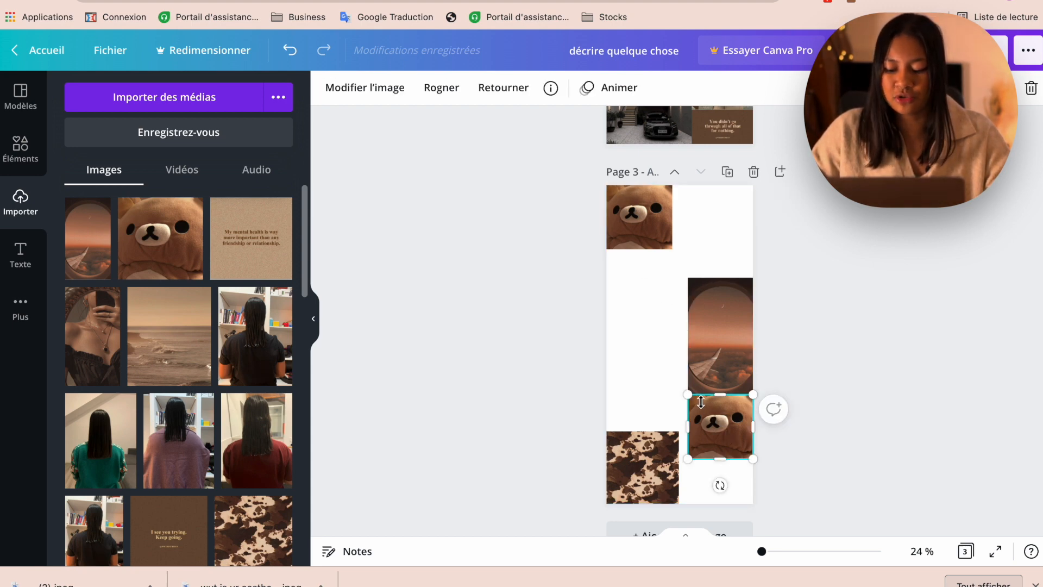
left_click_drag(688, 392, 676, 390)
left_click(728, 353)
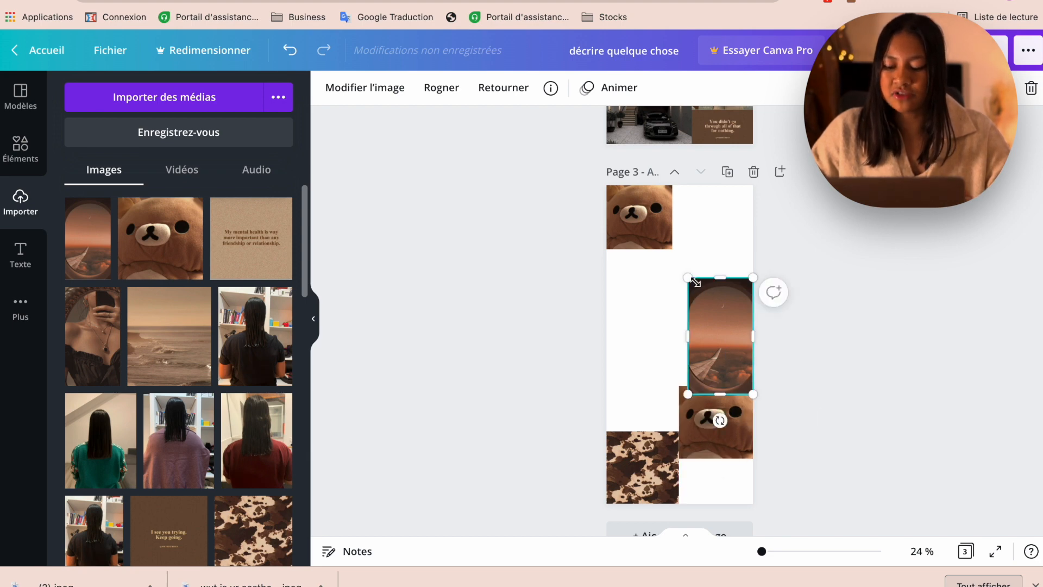
left_click_drag(713, 326, 713, 318)
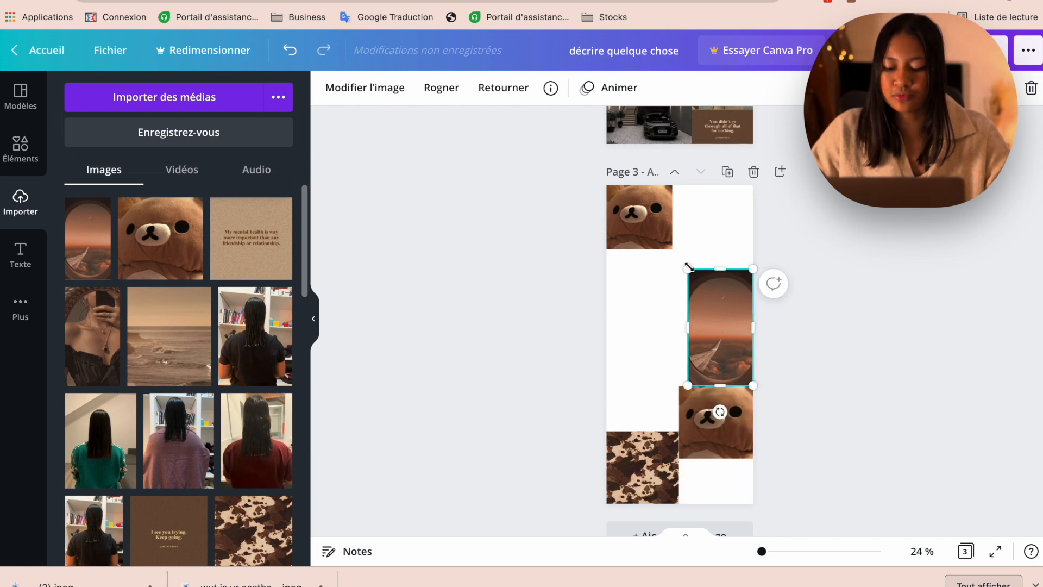
Enlarge the airplane window image to match the width of the bear image below it
left_click_drag(689, 267, 668, 270)
left_click(818, 248)
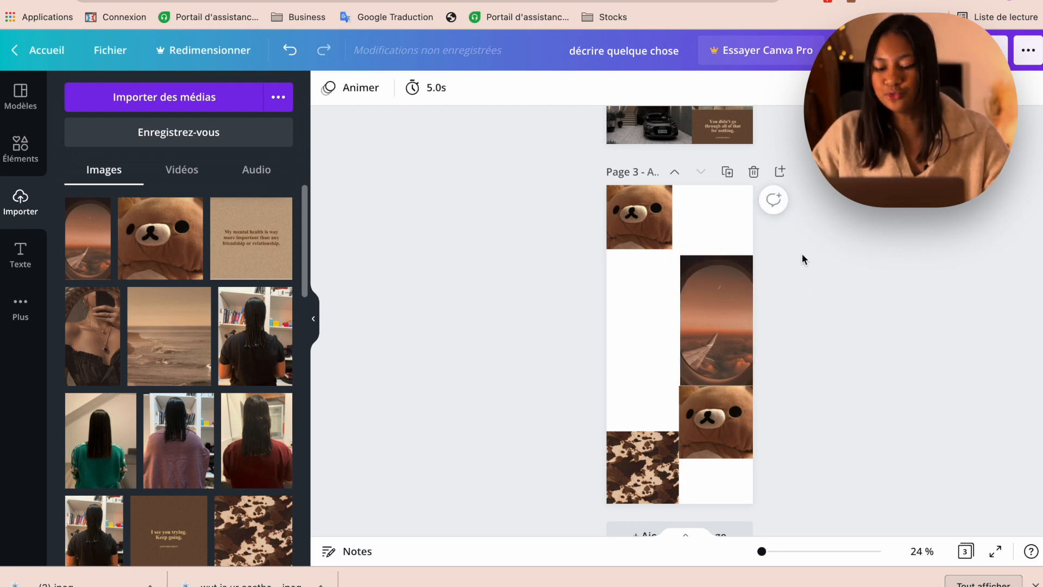
left_click(737, 258)
left_click_drag(683, 254, 679, 253)
Enlarge the top-left bear image to the same width as the cow-print image
left_click(712, 227)
left_click(664, 222)
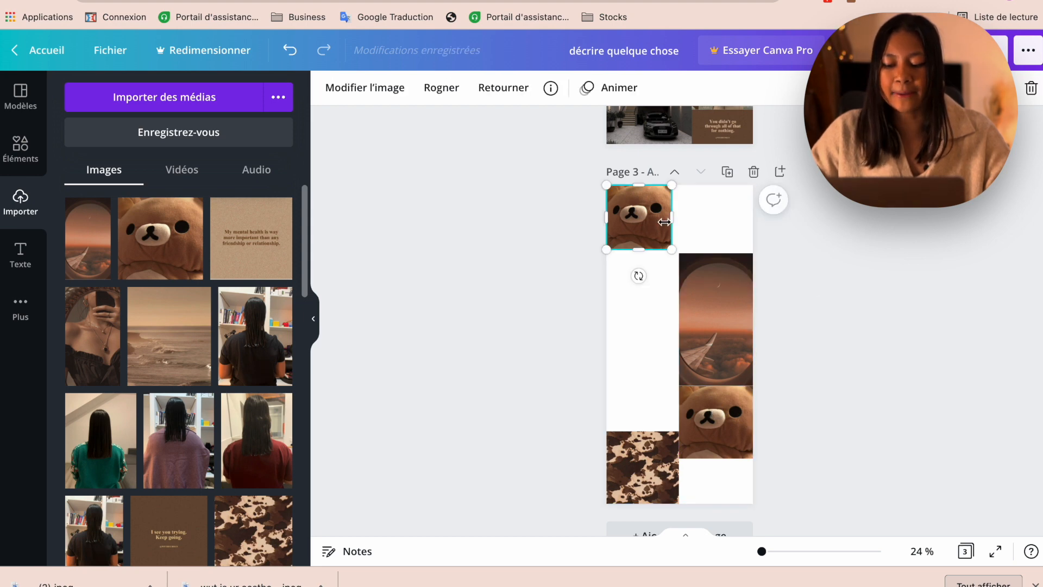
left_click_drag(676, 254, 679, 256)
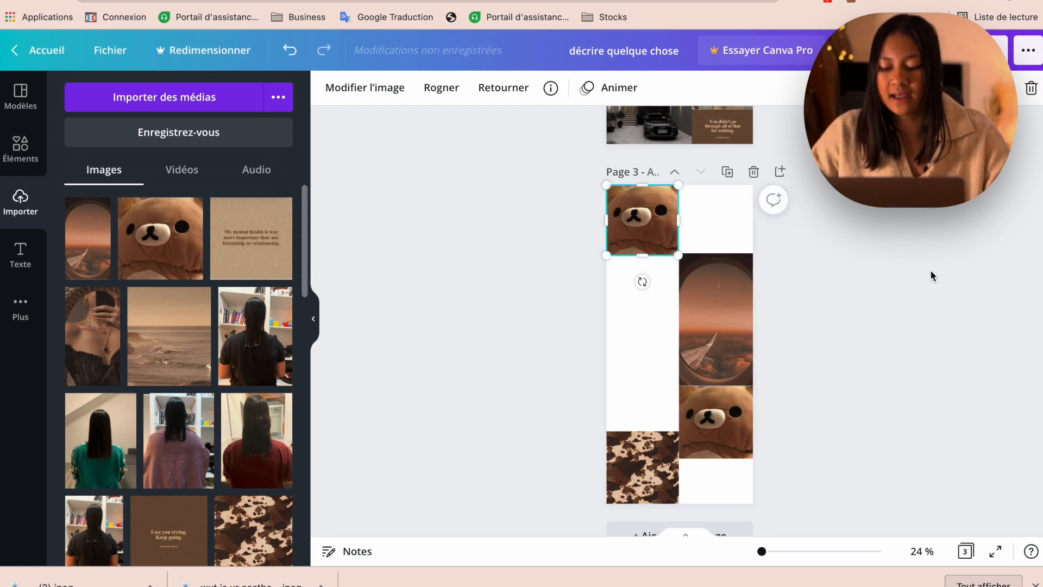
left_click(931, 269)
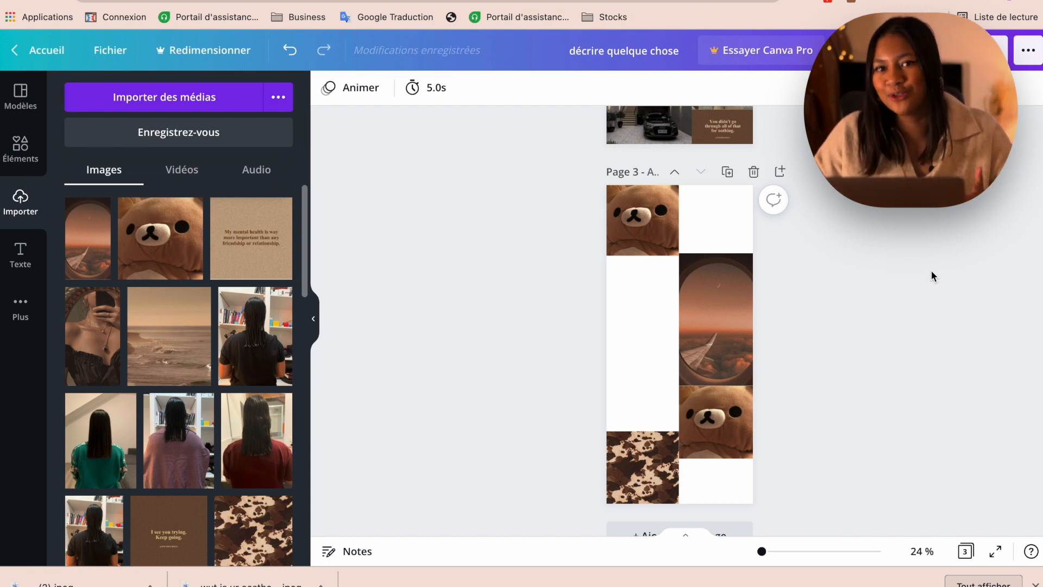
Shrink the airplane window image slightly so its top edge aligns with the bottom of the top-left bear image
left_click(684, 288)
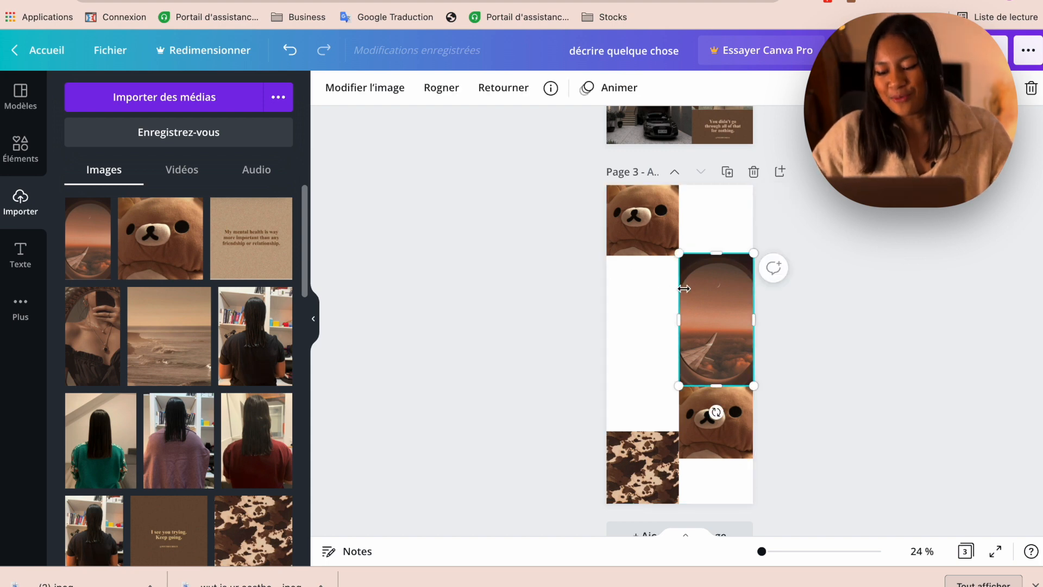
left_click_drag(675, 253, 681, 258)
left_click(664, 235)
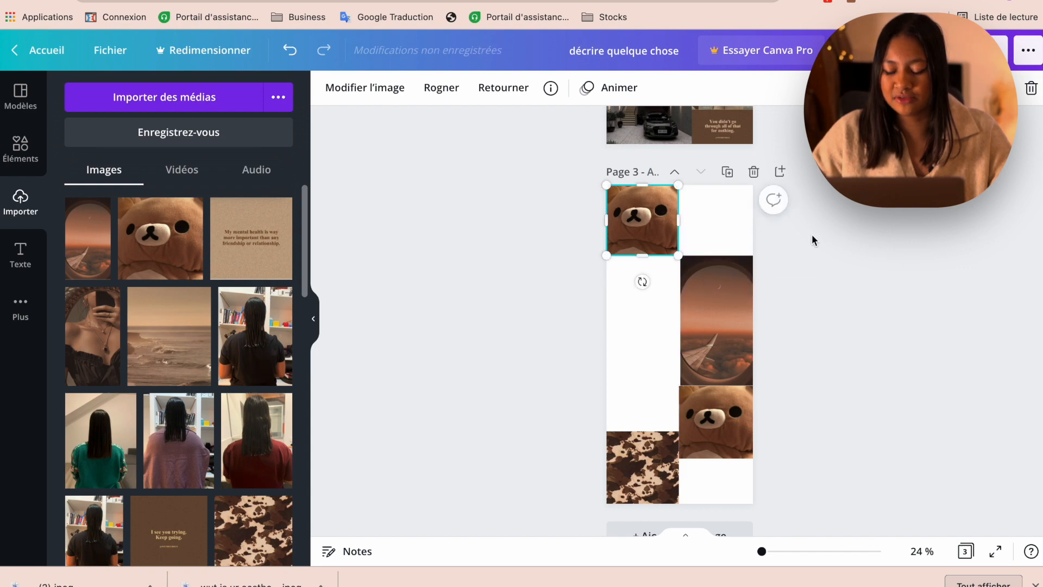
left_click(813, 239)
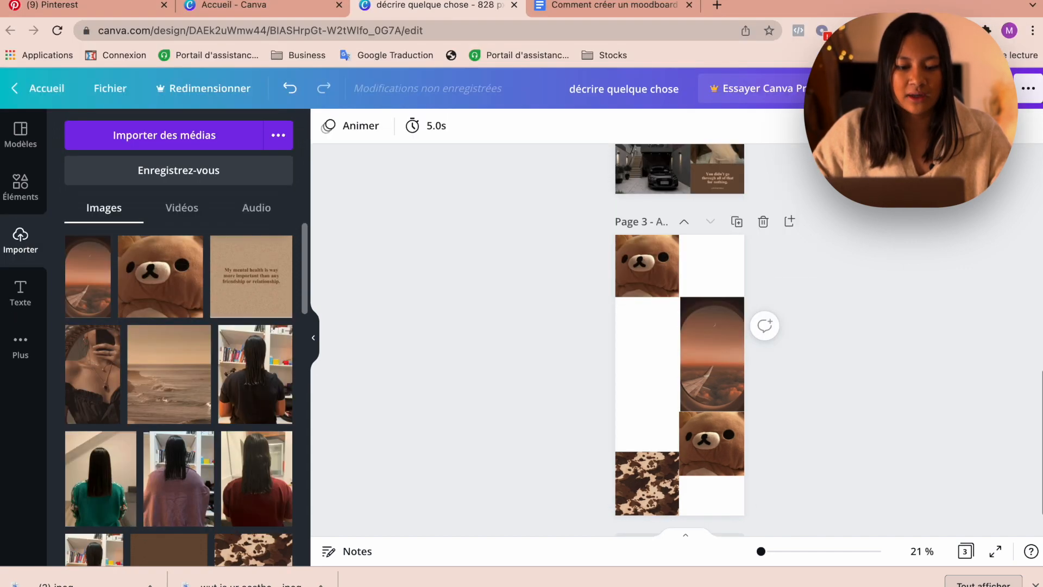
Switch to Pinterest, leave the airplane window pin and clear the old search on the home feed
left_click(90, 6)
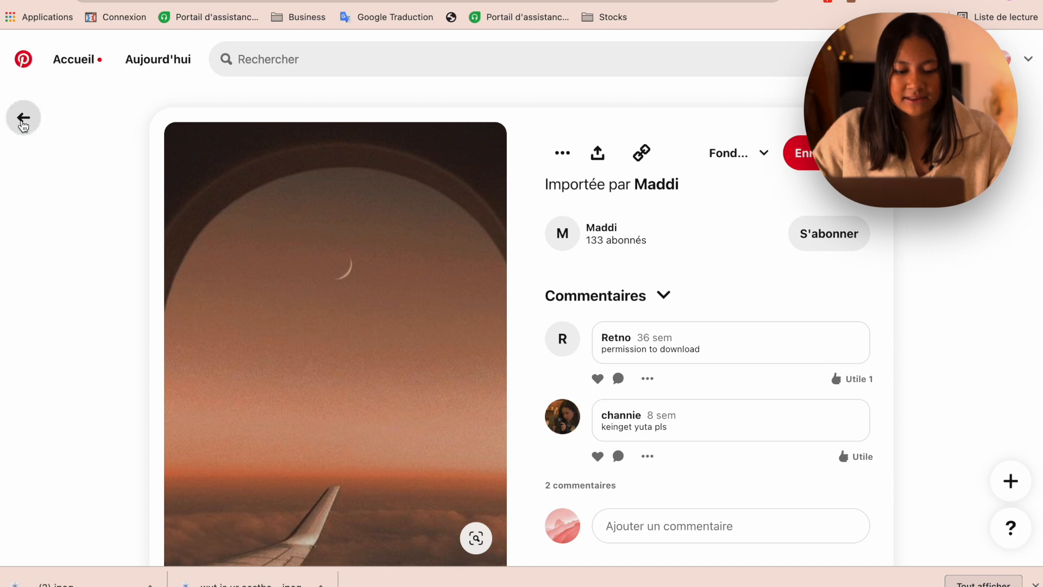
left_click(23, 116)
left_click(353, 56)
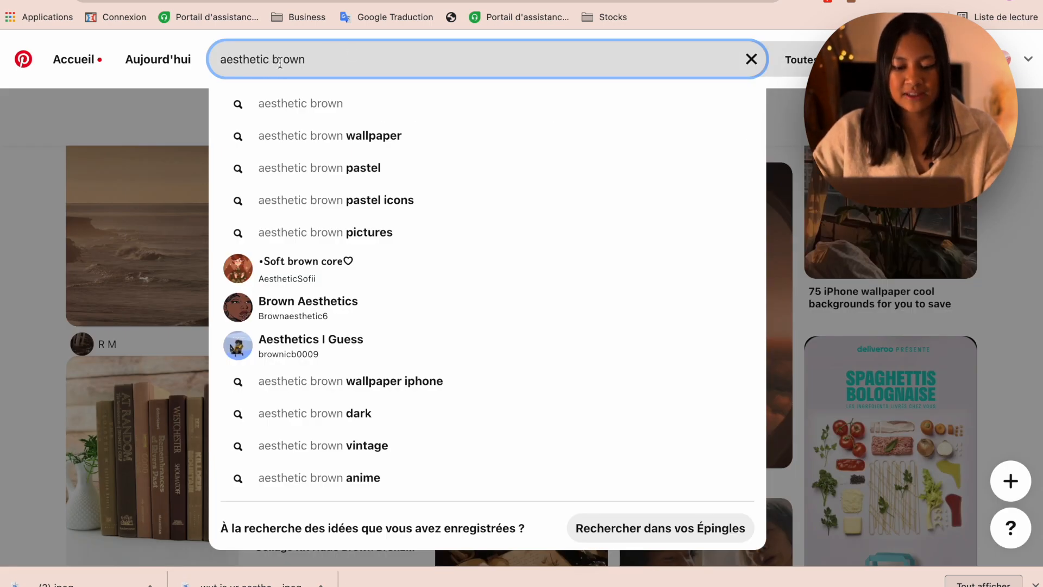
key("BackSpace")
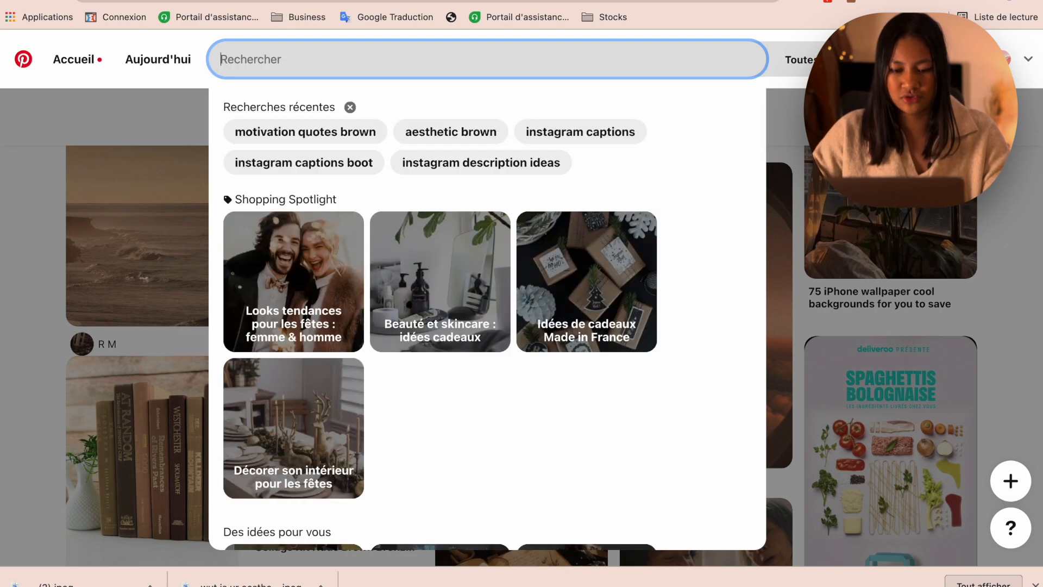
left_click(97, 75)
left_click(282, 64)
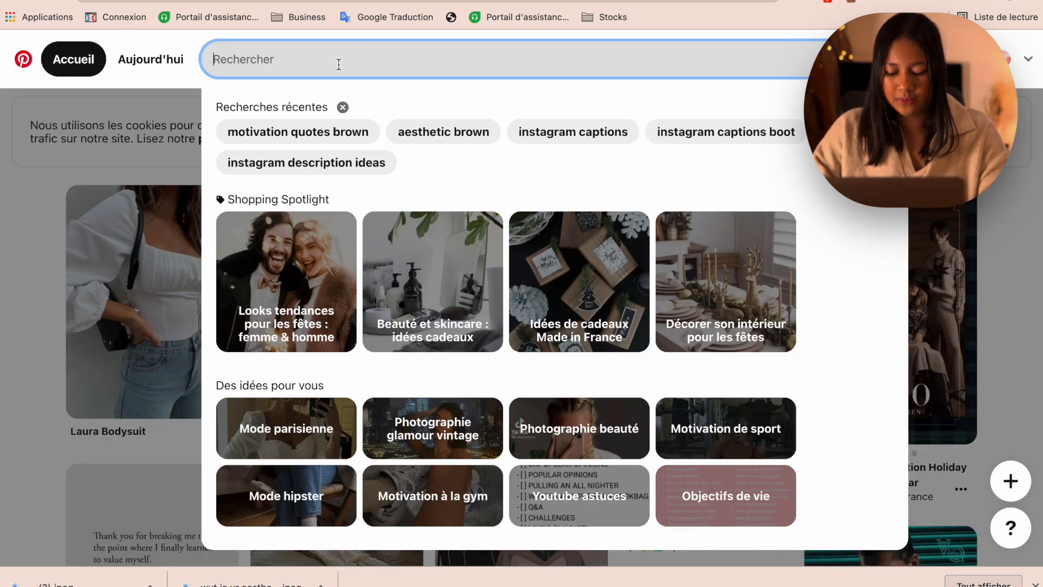
type("quotes")
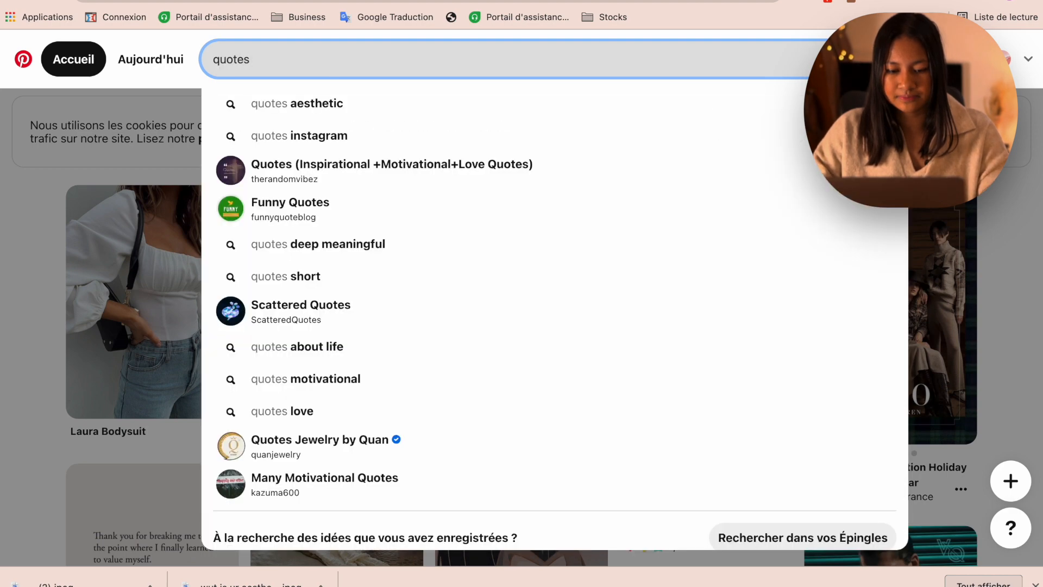
key("BackSpace")
key("BackSpace")
key("BackSpace")
key("BackSpace")
key("BackSpace")
key("BackSpace")
Search Pinterest for "motivational quotes brown" and look through the results for a brown quote image
type("mot")
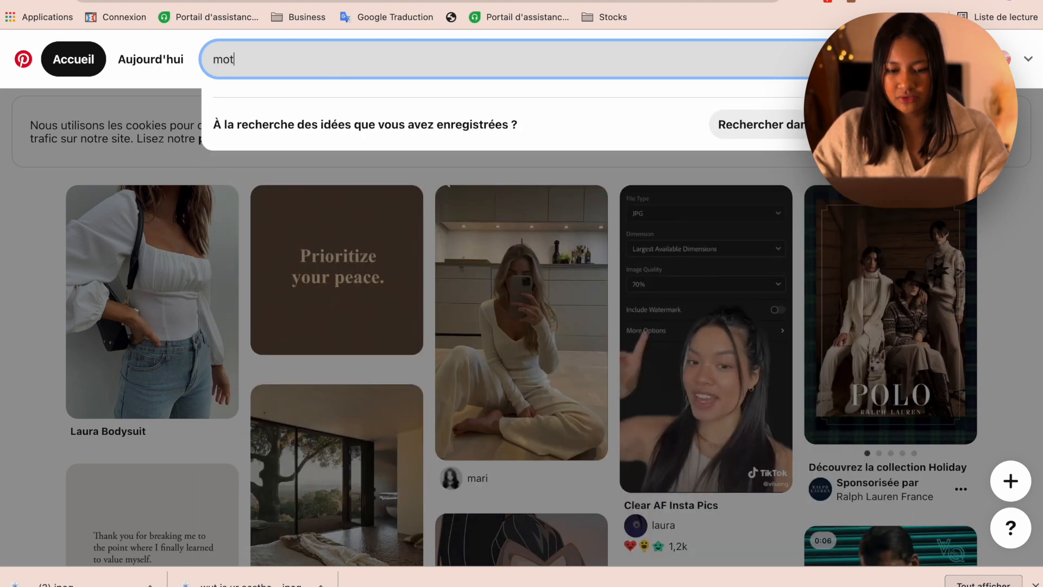
type("ivational q")
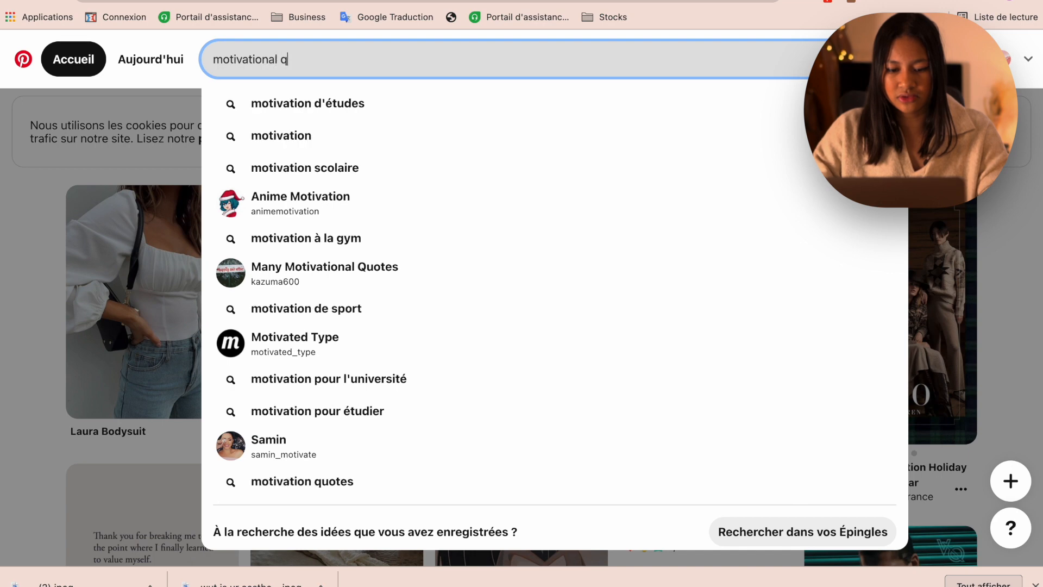
type("uotes ")
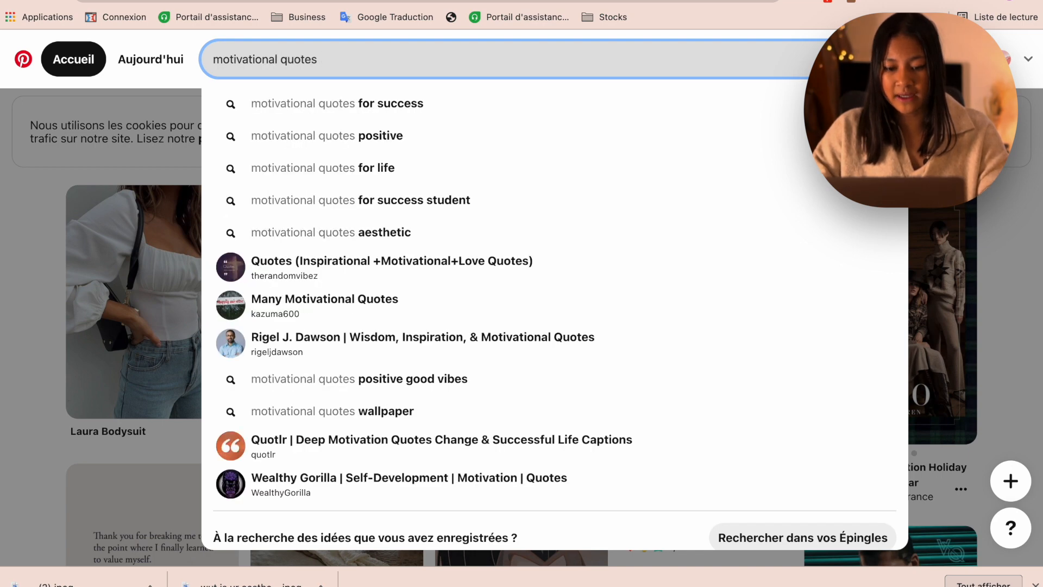
type("brown")
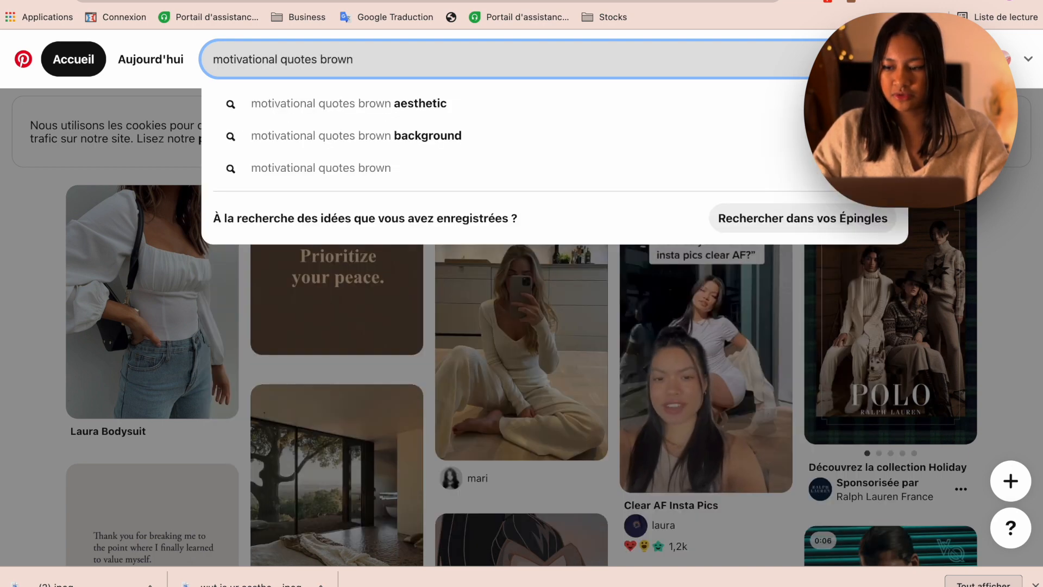
key("Return")
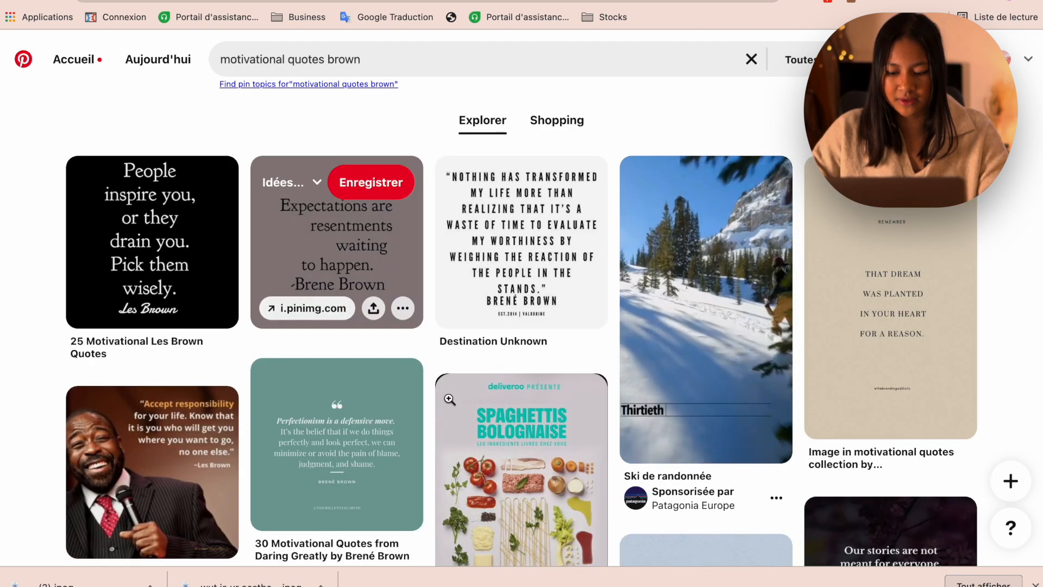
scroll(522, 326, "down", 10)
scroll(522, 326, "up", 10)
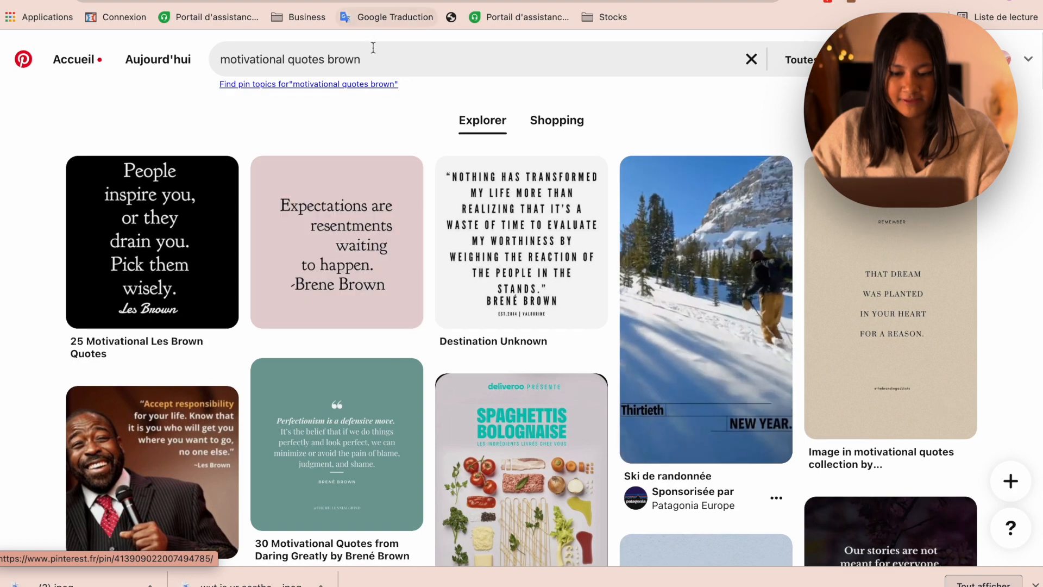
Search Pinterest for "motivation quotes brown" instead and look through the results for a brown quote image
left_click(373, 49)
key("BackSpace")
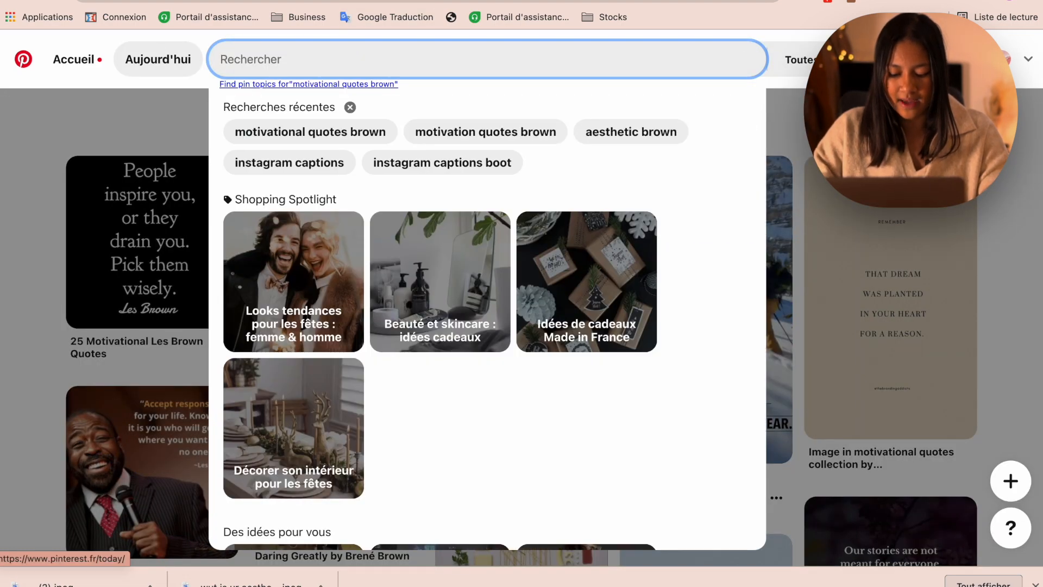
type("motiva")
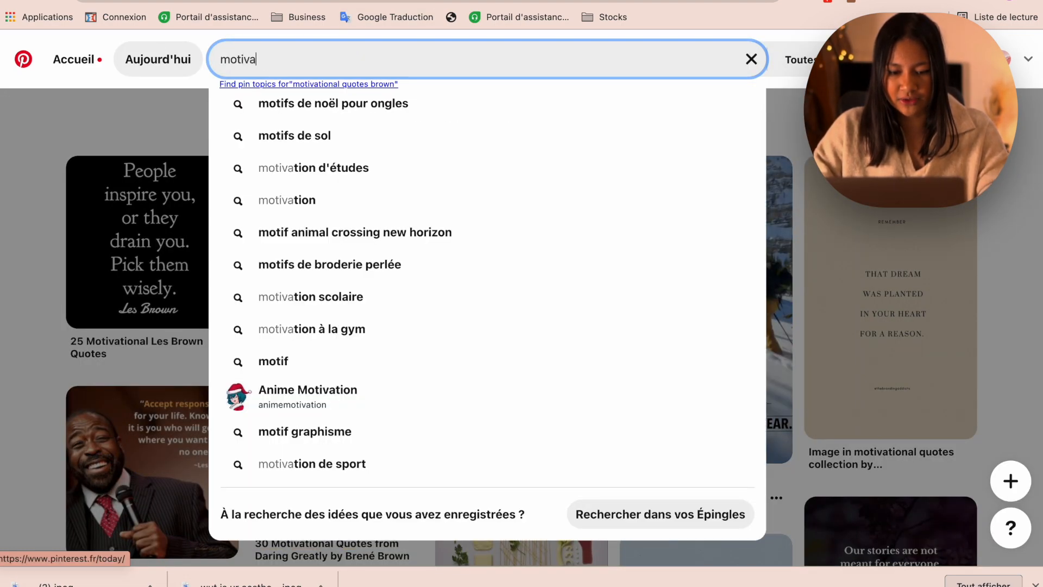
type("tion quotes br")
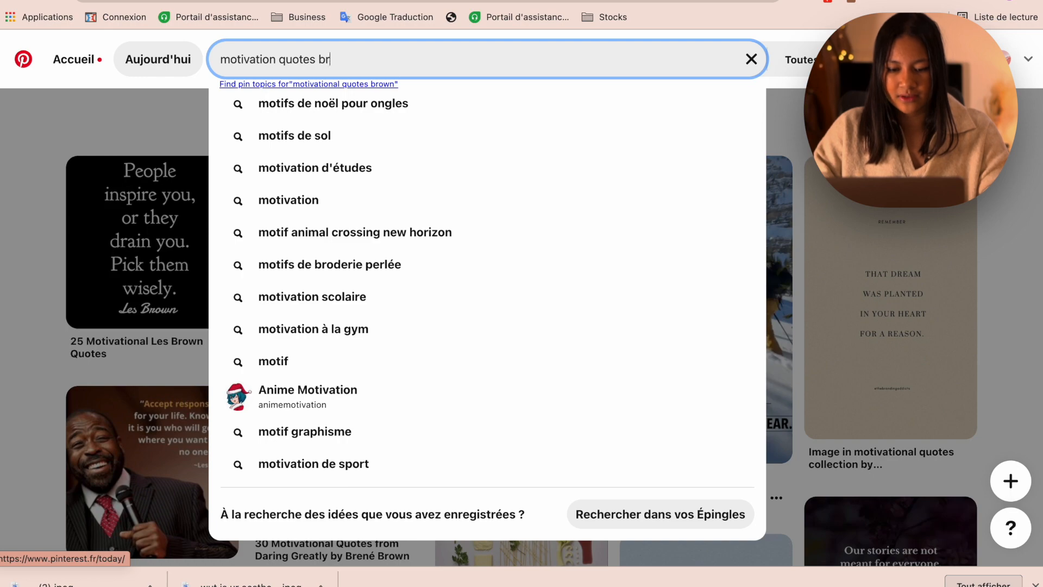
type("own")
key("Return")
scroll(340, 338, "down", 1)
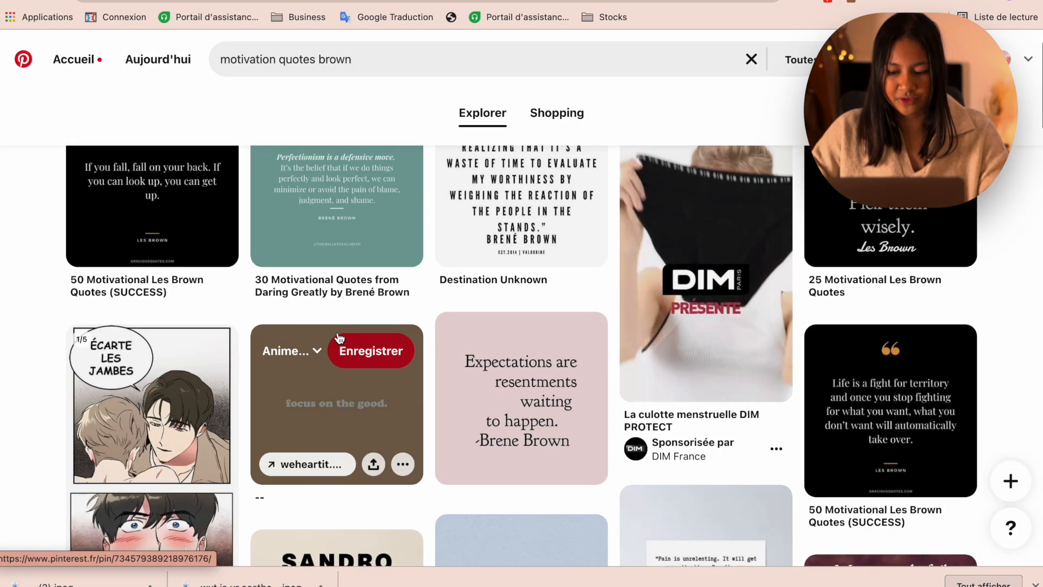
scroll(337, 332, "down", 7)
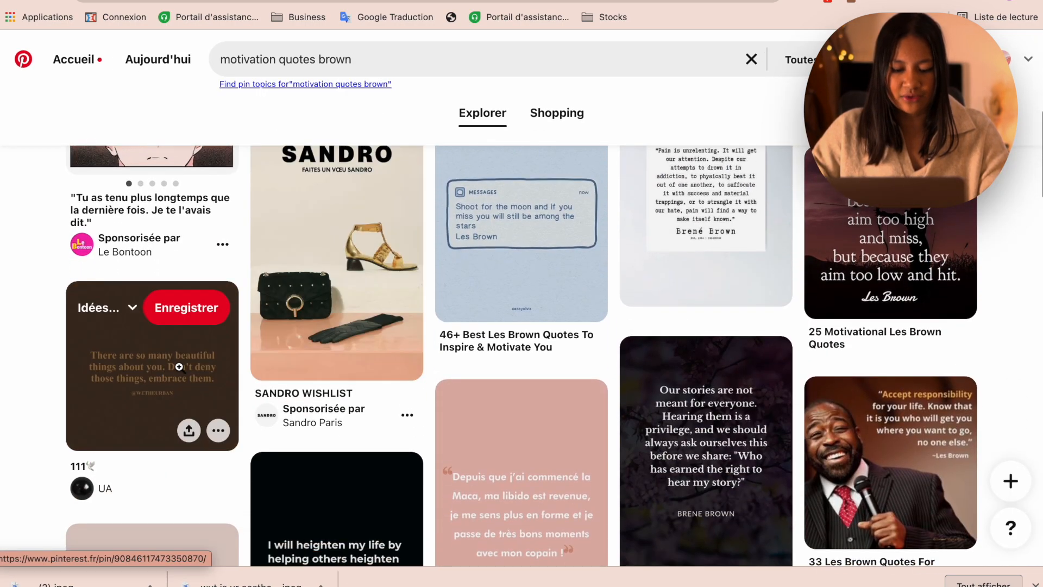
Open the dark brown "There are so many beautiful things about you" quote pin and browse its similar pins
left_click(178, 367)
scroll(643, 331, "down", 4)
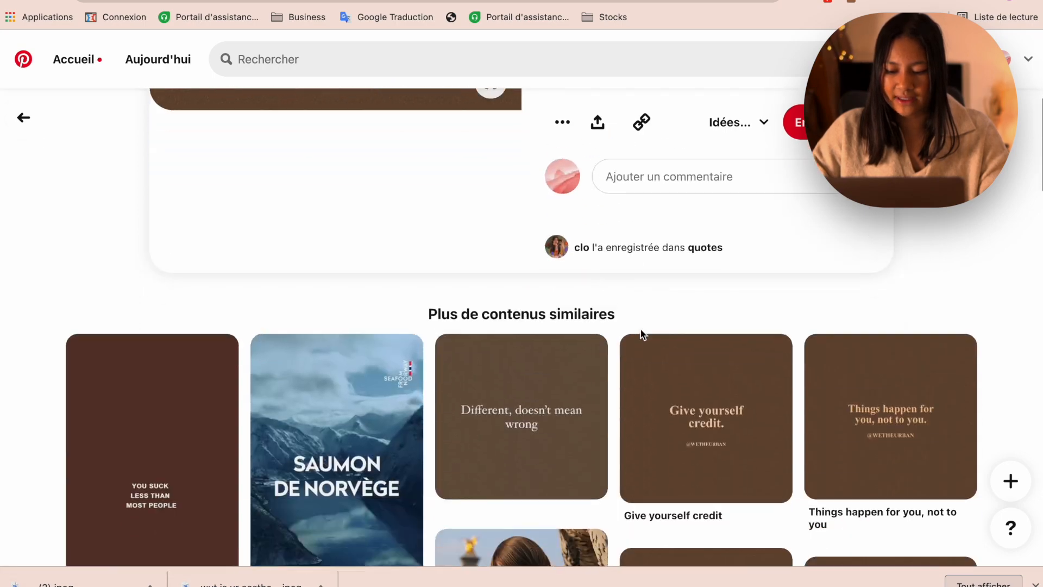
scroll(642, 332, "up", 5)
scroll(500, 468, "down", 10)
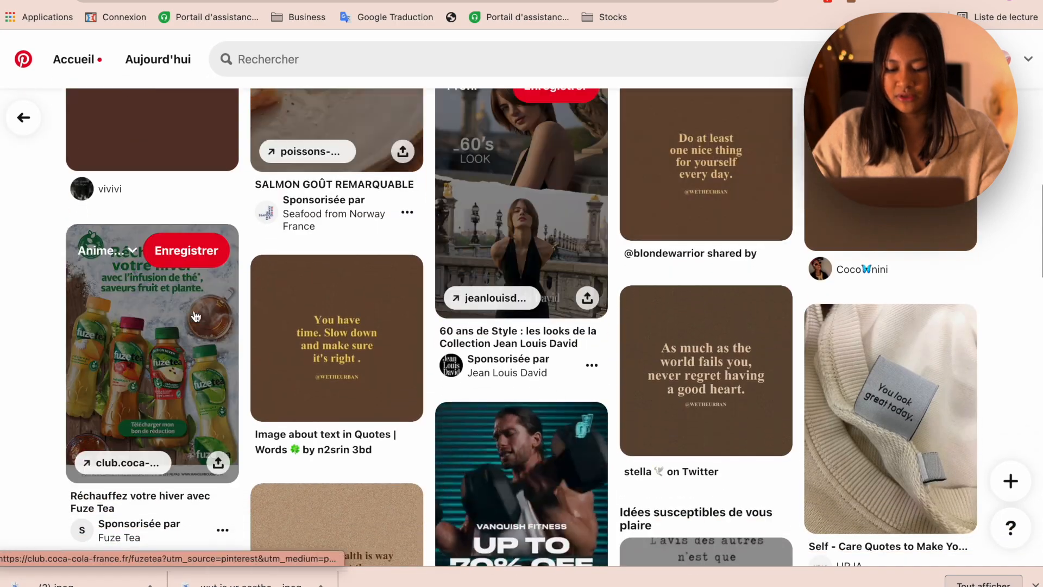
scroll(304, 309, "down", 15)
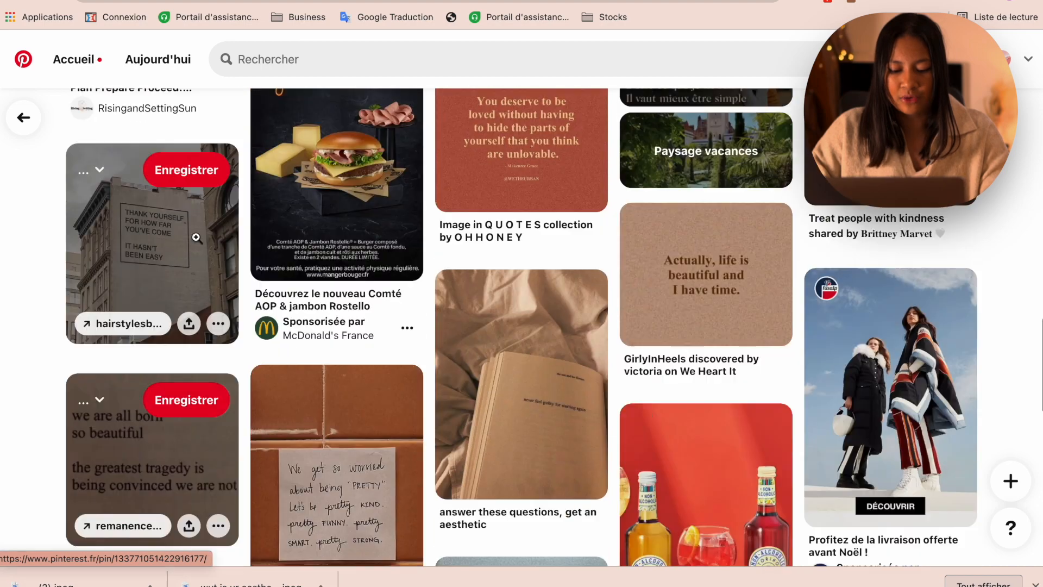
left_click(626, 349)
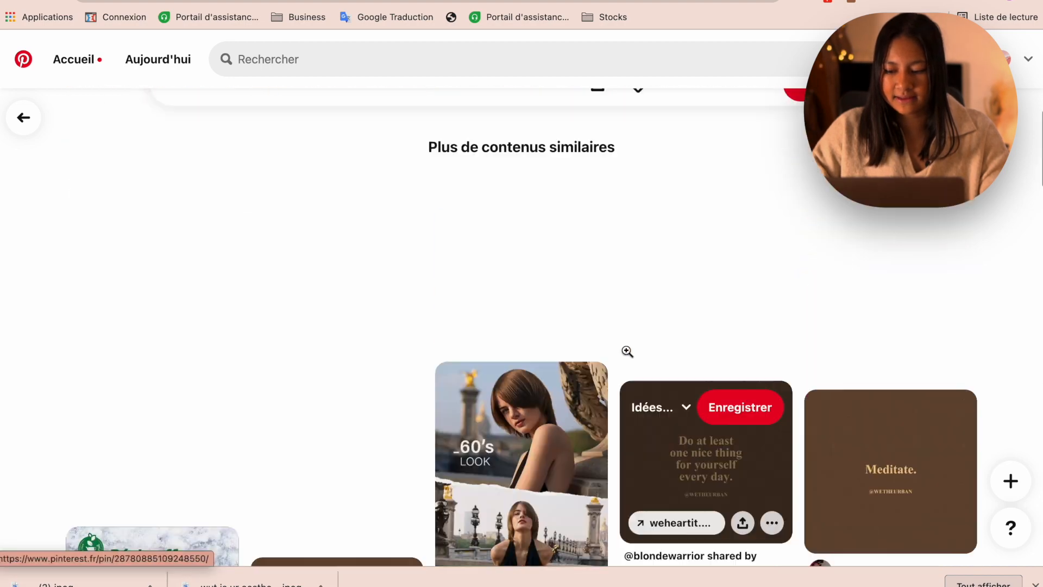
scroll(629, 355, "down", 10)
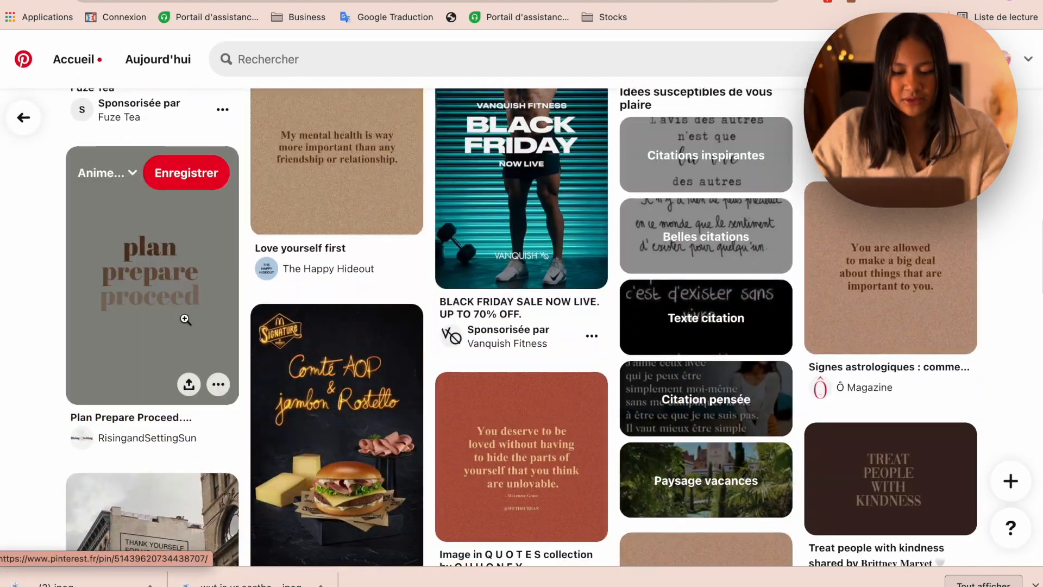
Download the "plan prepare proceed" pin's image and try to upload it to Canva
left_click(180, 276)
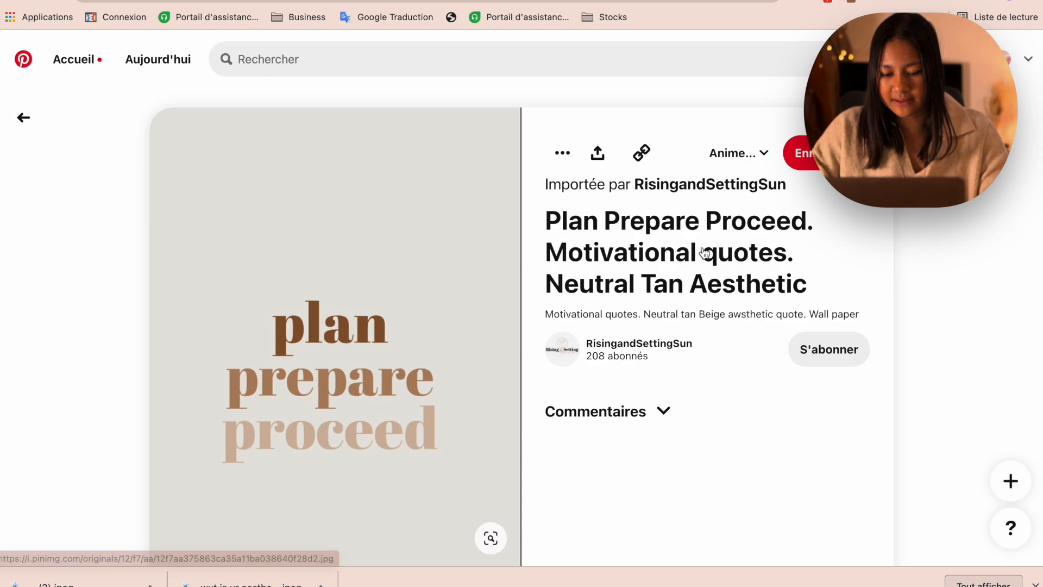
left_click(562, 124)
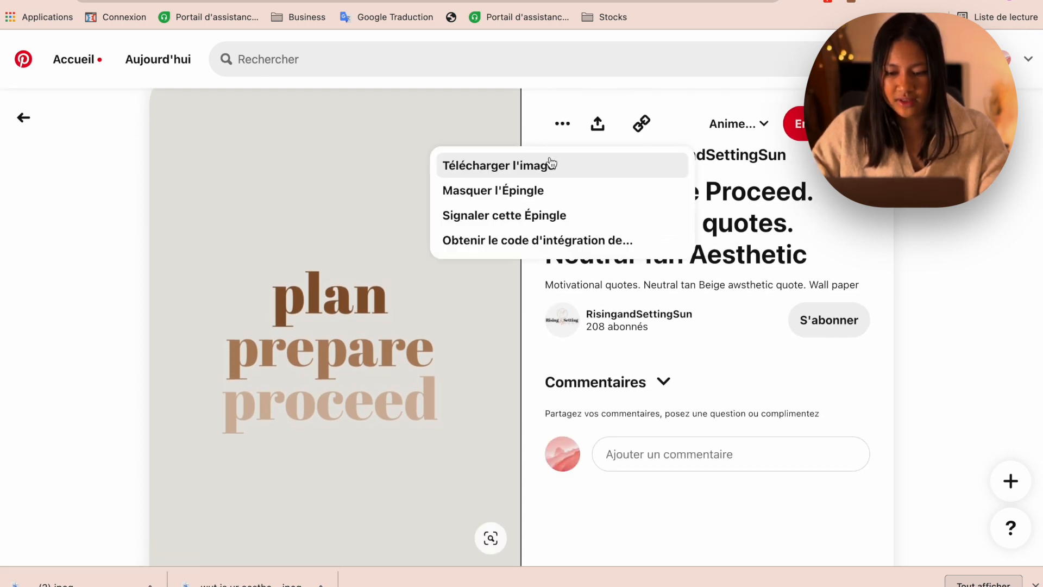
left_click(542, 169)
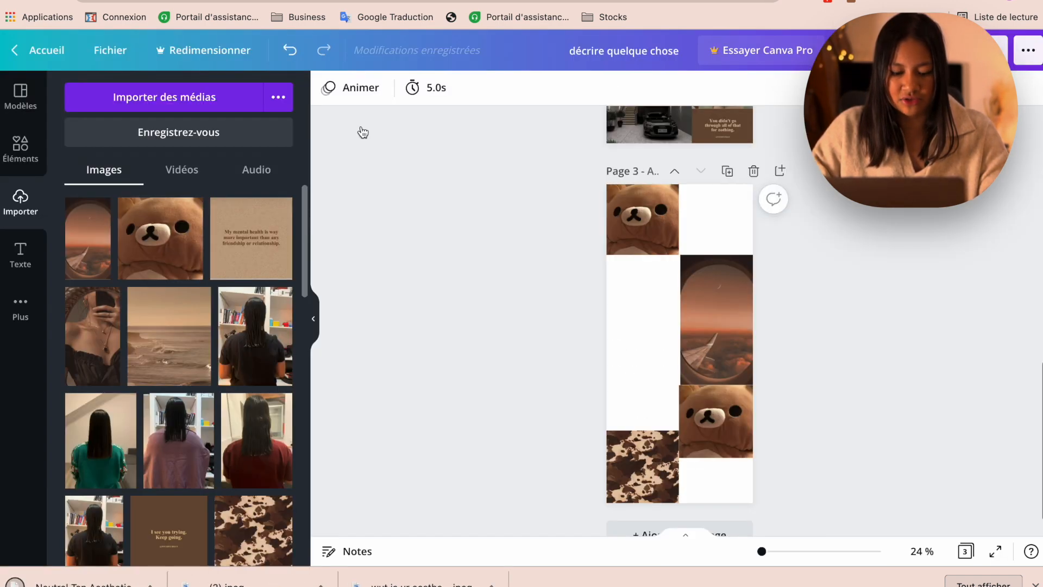
left_click_drag(81, 581, 168, 470)
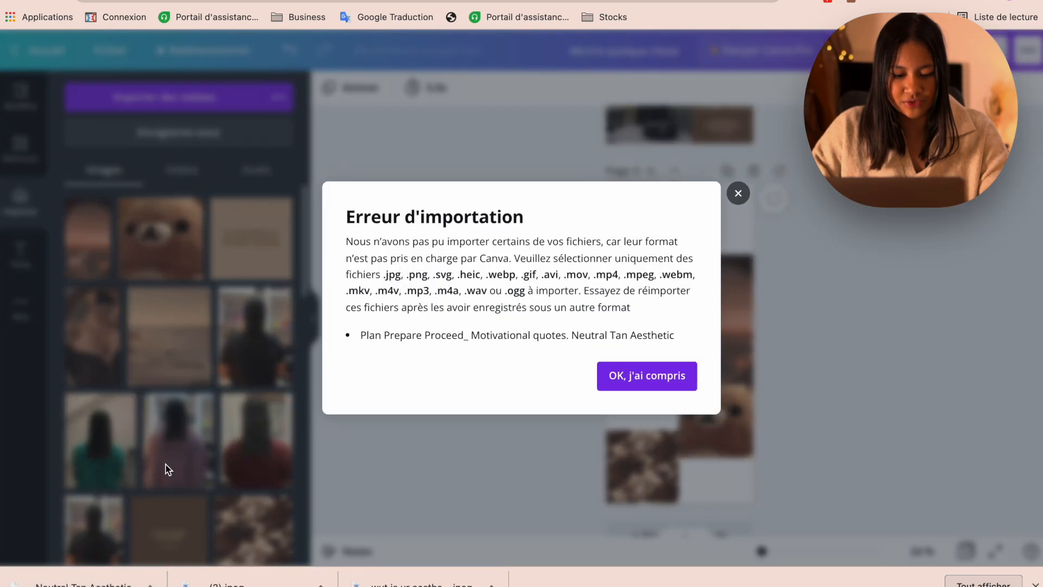
left_click(738, 194)
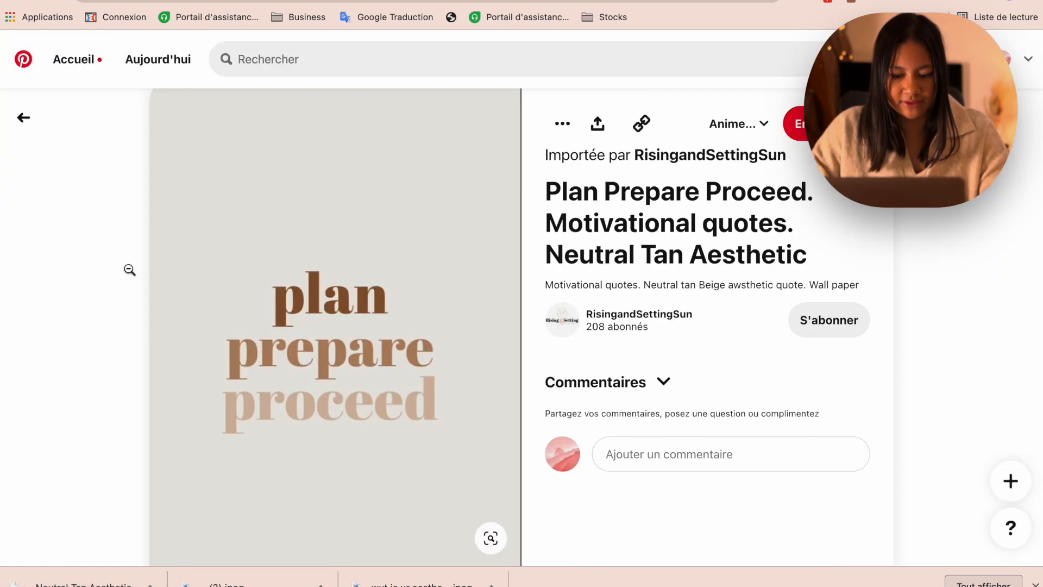
Return to the similar quote pins on Pinterest and download the "Actually, life is beautiful and I have time." image
scroll(415, 440, "down", 5)
scroll(416, 444, "down", 3)
scroll(415, 438, "up", 8)
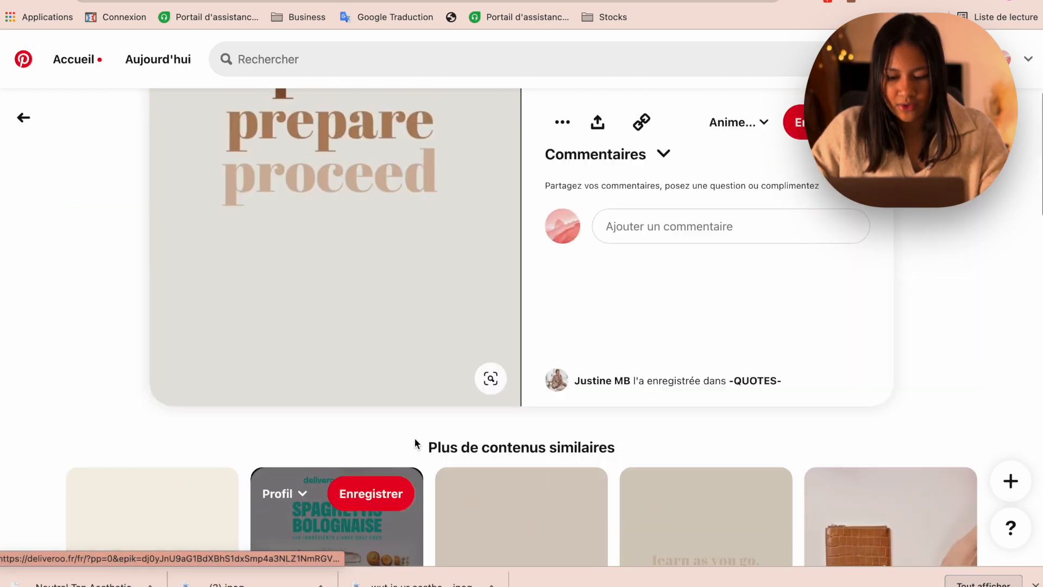
left_click(24, 118)
scroll(514, 416, "down", 5)
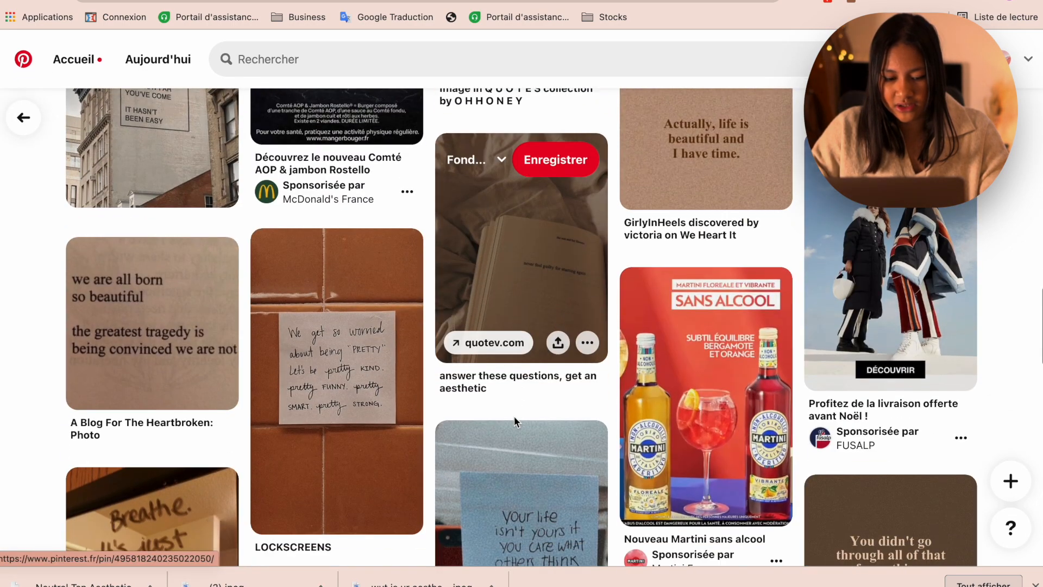
scroll(514, 416, "up", 1)
left_click(717, 214)
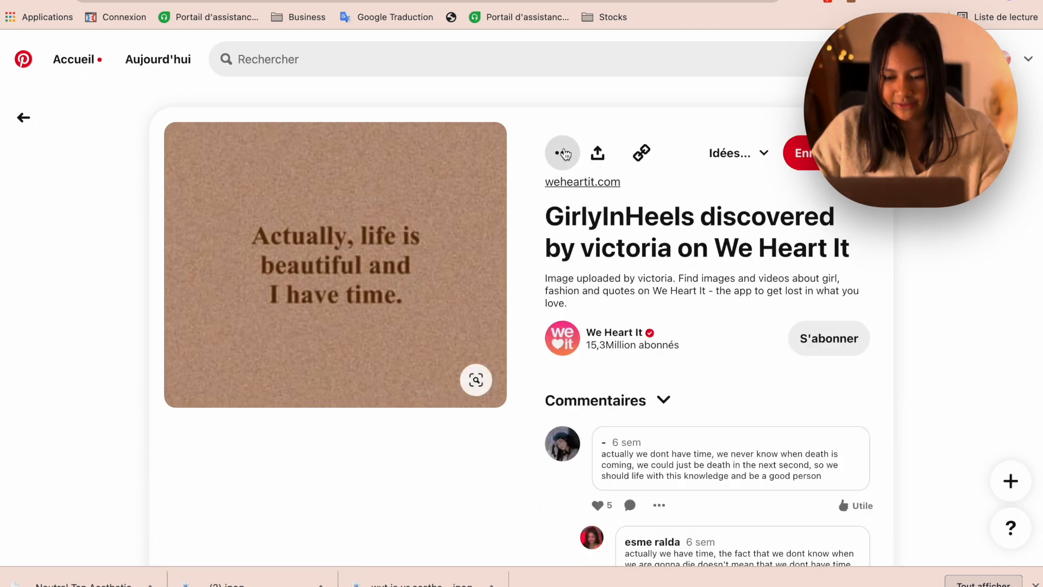
left_click(563, 153)
left_click(504, 193)
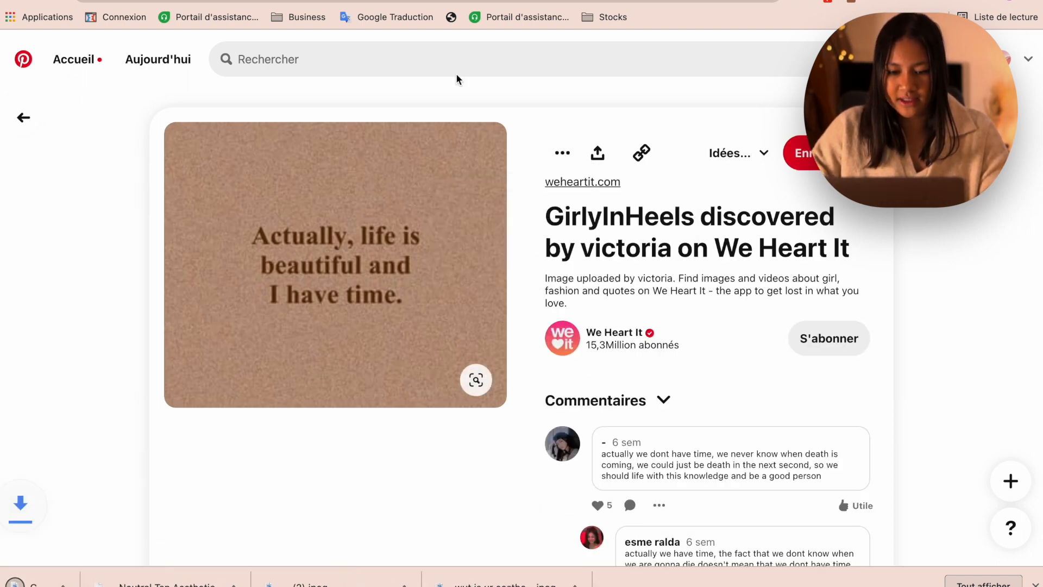
Switch to Canva, upload the downloaded "Actually, life is beautiful" image and add it to page 3
key("ctrl+Tab")
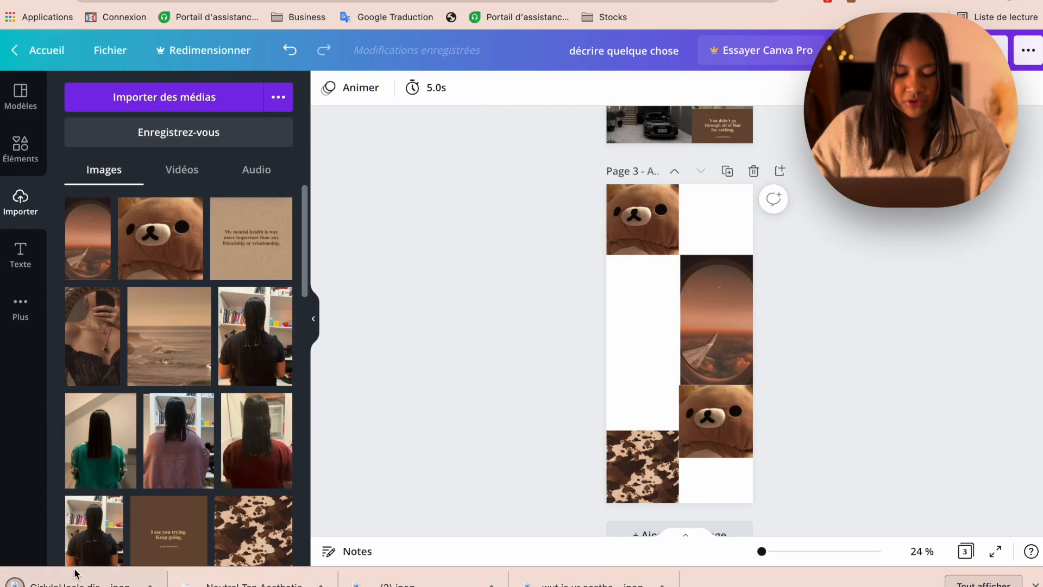
left_click_drag(75, 574, 195, 416)
left_click(118, 249)
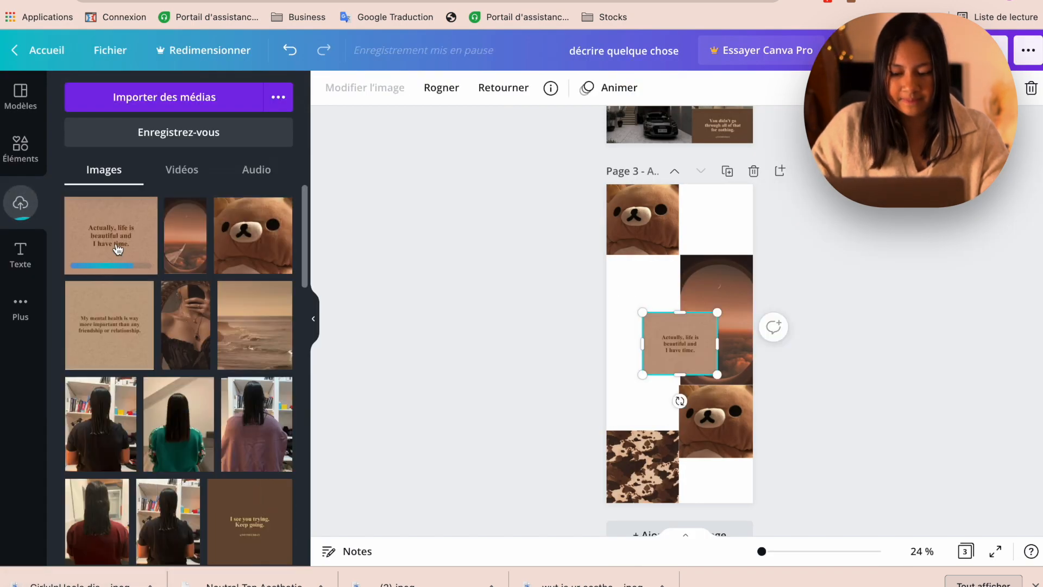
Fit the quote as a cropped strip into page 3's top-right corner and move the airplane window image up against its bottom edge
left_click_drag(678, 341, 741, 233)
mouse_move(718, 185)
left_mouse_down()
mouse_move(720, 206)
mouse_move(718, 197)
left_mouse_up()
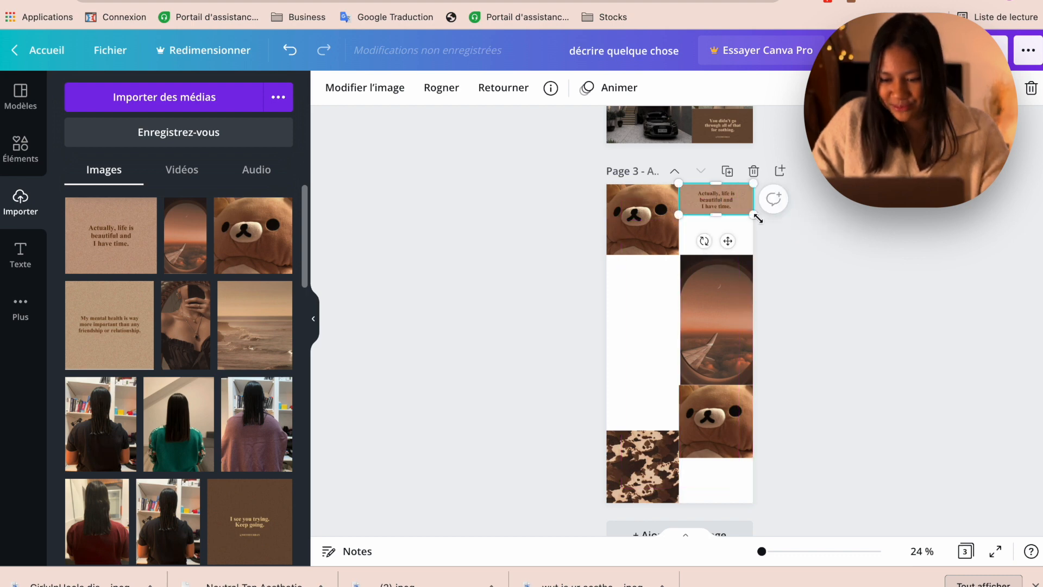
left_click_drag(722, 256, 680, 231)
left_click(667, 242)
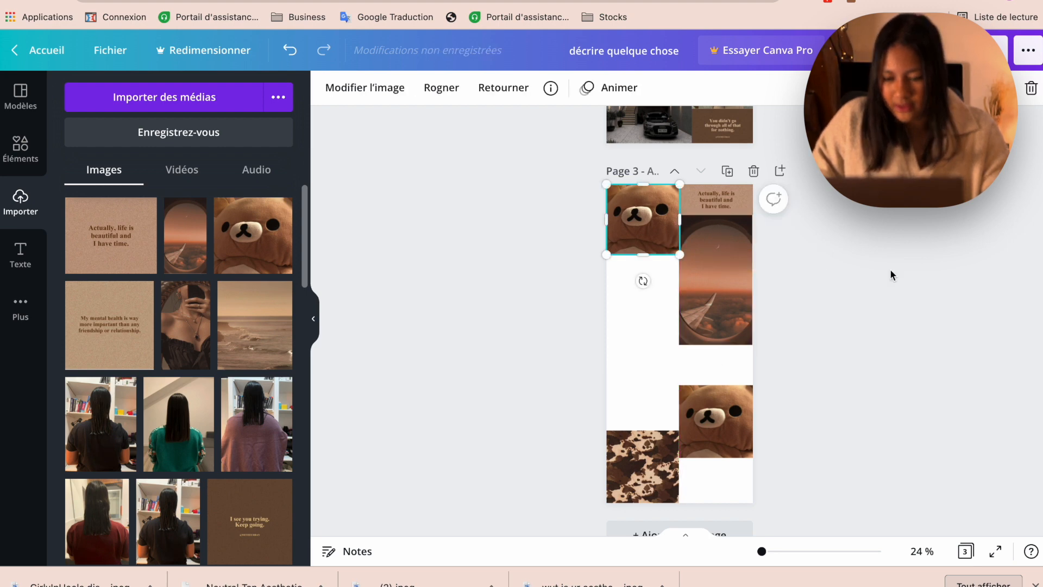
left_click(892, 273)
Move the cow-print image up directly beneath the top-left bear image and delete the lower bear image
left_click_drag(651, 453, 651, 278)
left_click(711, 419)
key("BackSpace")
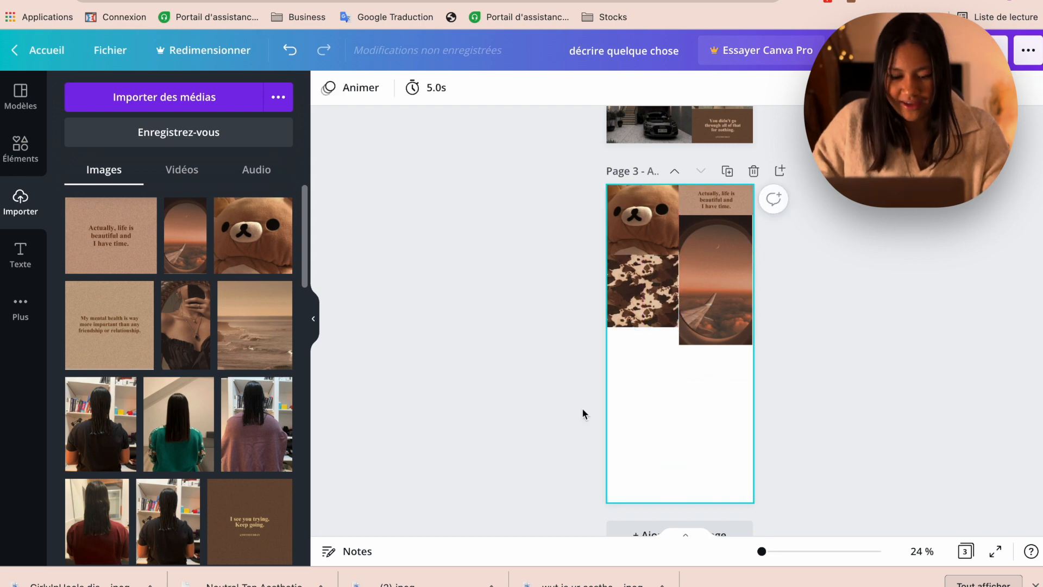
Add the brown trousers image to page 3 directly beneath the cow-print image and resize it to match the column width
scroll(259, 408, "down", 2)
scroll(259, 408, "down", 7)
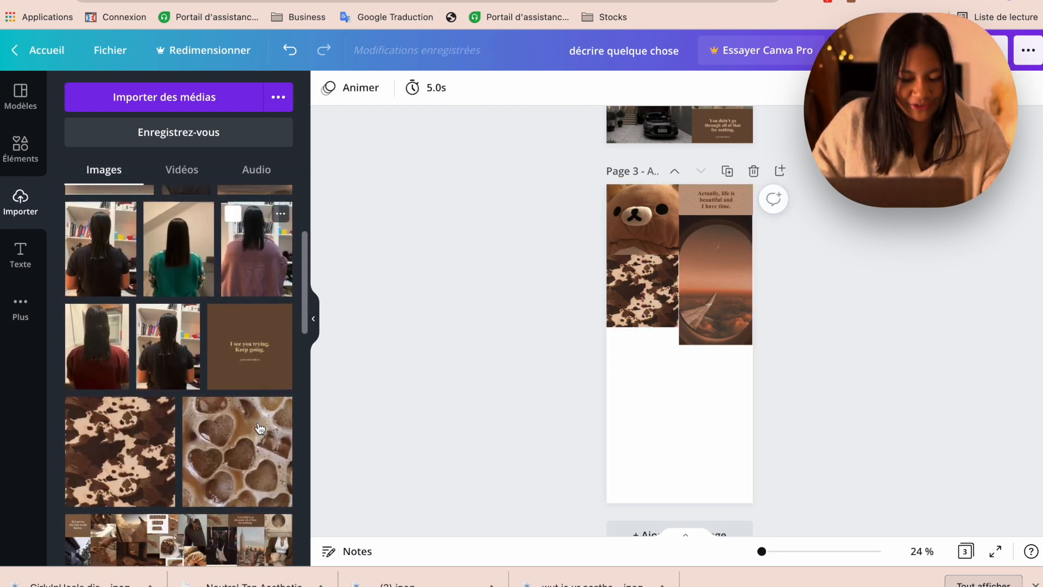
scroll(234, 453, "down", 4)
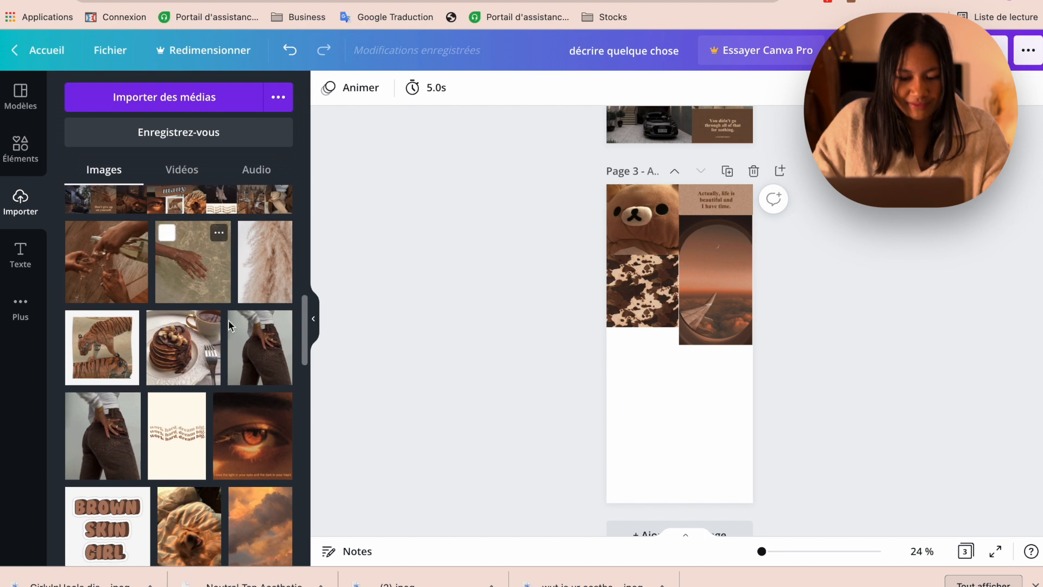
left_click(250, 374)
left_click_drag(686, 338, 651, 364)
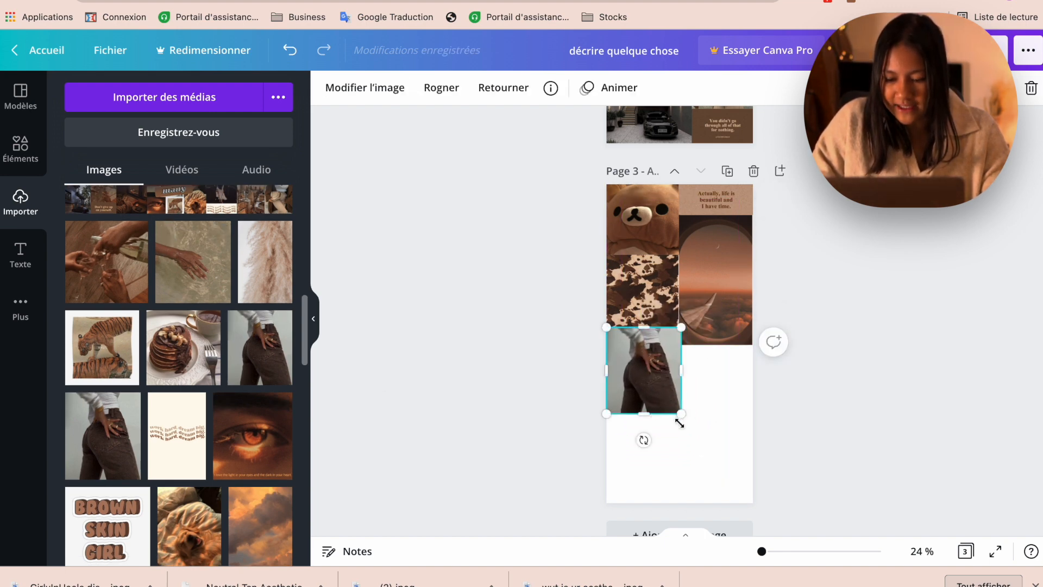
mouse_move(680, 423)
left_mouse_down()
mouse_move(667, 396)
mouse_move(679, 410)
left_mouse_up()
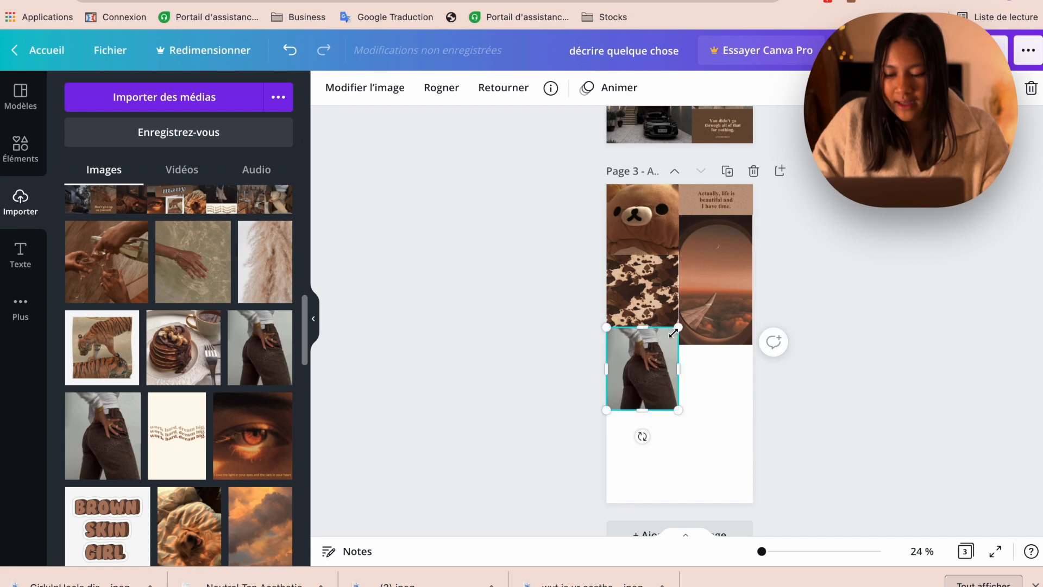
Add the glowing eye close-up image to page 3, shrink it and place it over the trousers image's lower corner
scroll(164, 438, "down", 3)
left_click(252, 299)
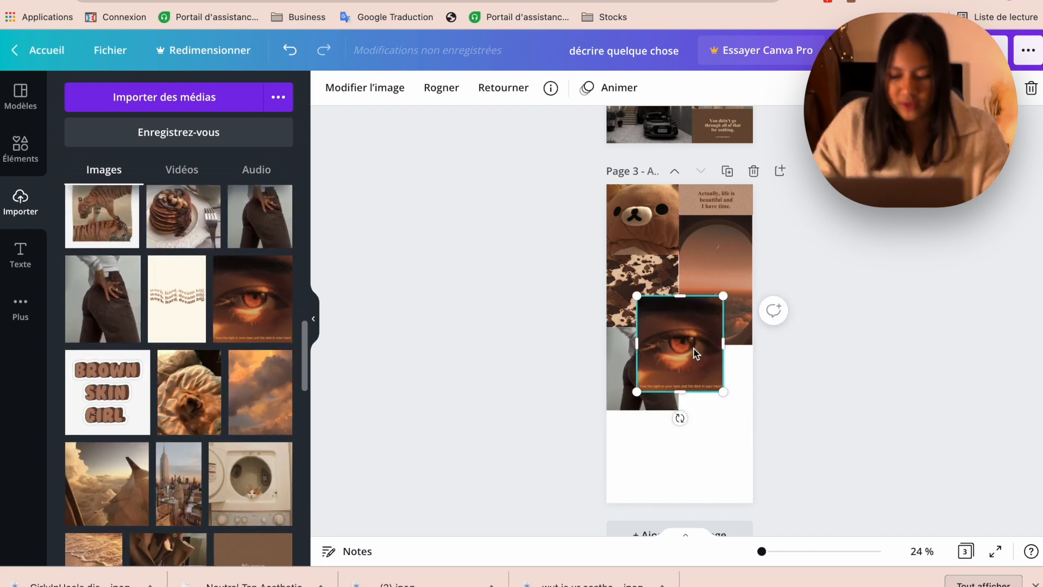
left_click_drag(696, 353, 697, 447)
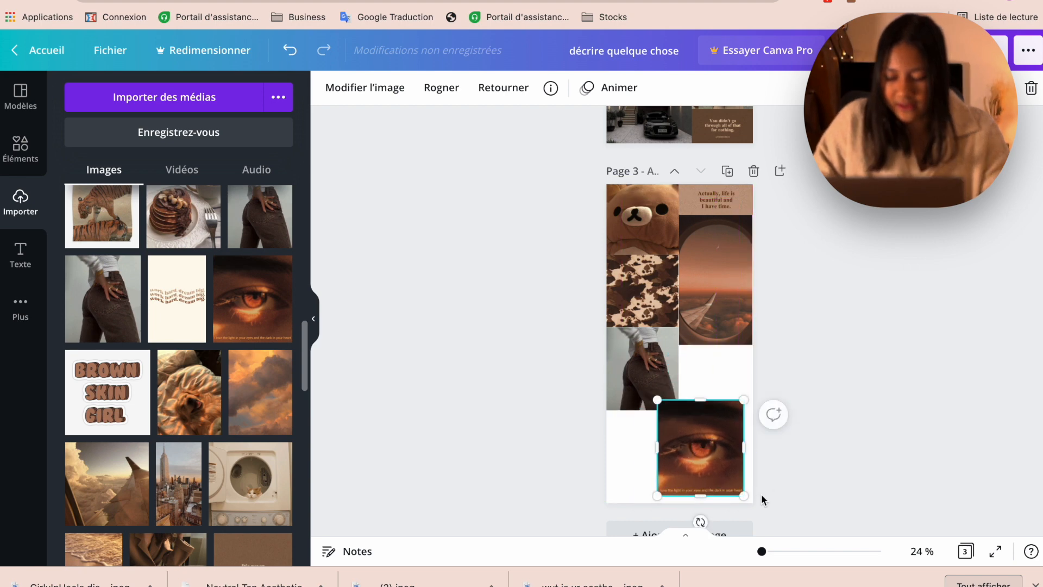
left_click_drag(746, 496, 719, 466)
mouse_move(690, 432)
left_mouse_down()
mouse_move(686, 415)
mouse_move(710, 417)
mouse_move(695, 413)
left_mouse_up()
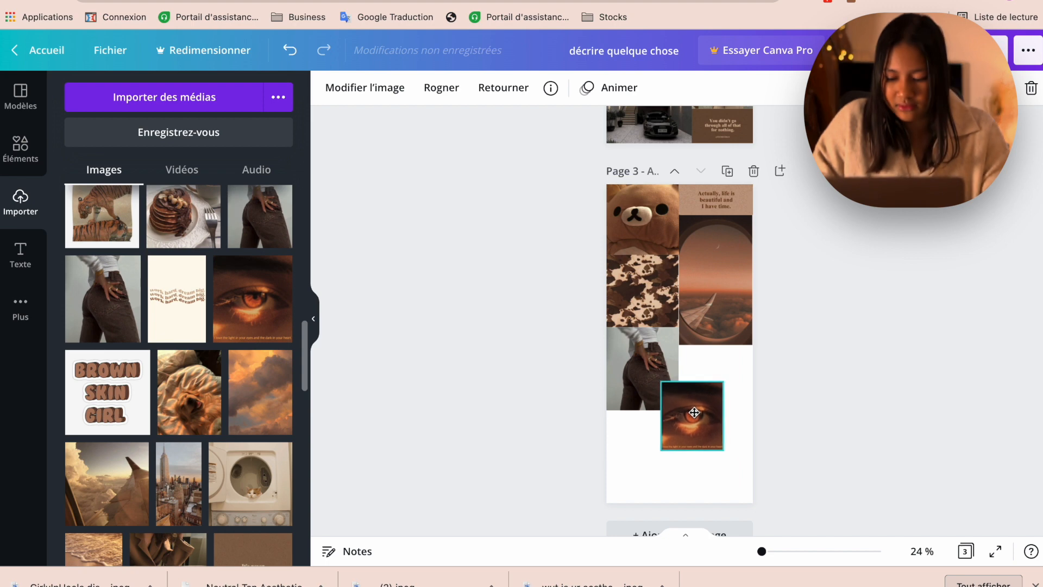
left_click(440, 364)
Add the dog-in-blankets image beneath the trousers image and scale it down to fit page 3's bottom-left corner
left_click_drag(173, 375, 659, 467)
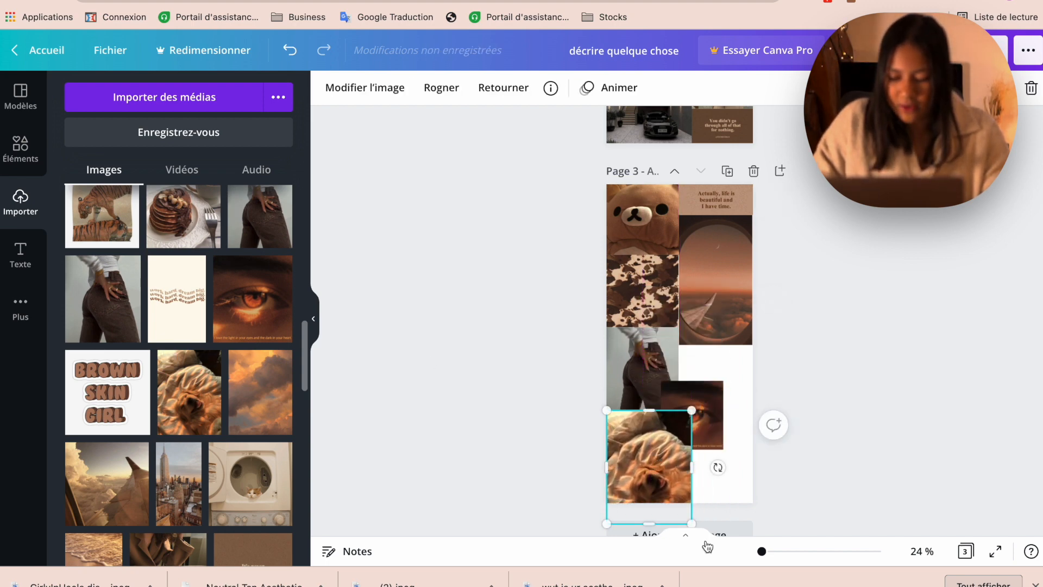
left_click_drag(692, 522, 672, 504)
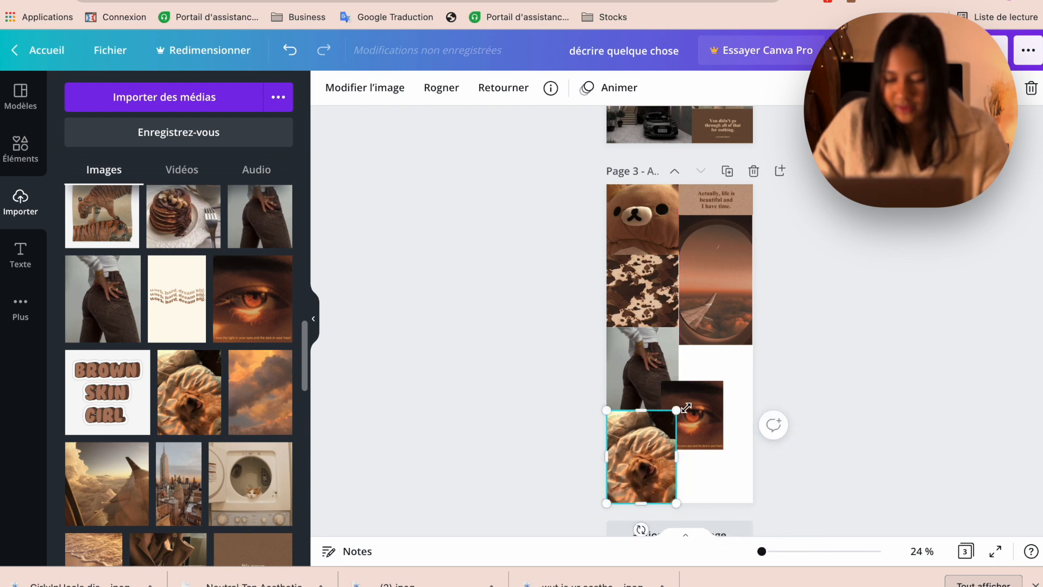
left_click(921, 262)
Bring the eye image in front of the dog image and shift it to overlap the trousers and dog images
left_click(707, 429)
left_click(843, 87)
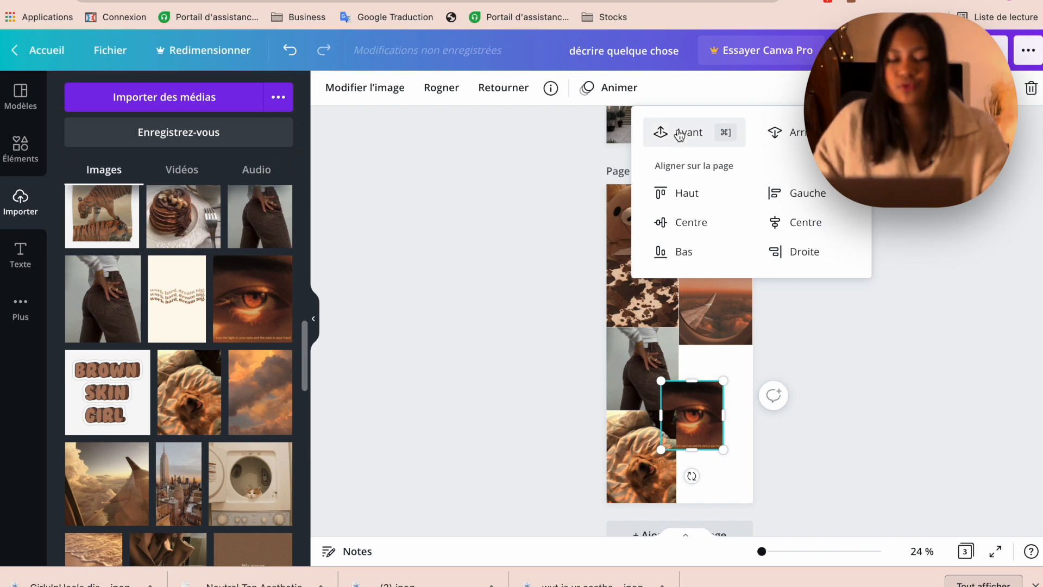
left_click(810, 425)
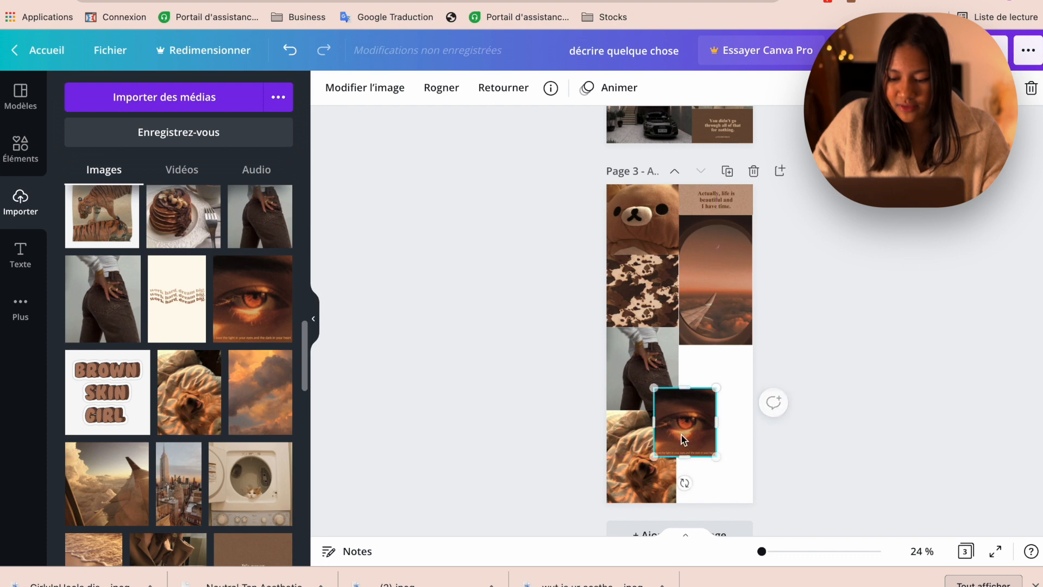
left_click(836, 391)
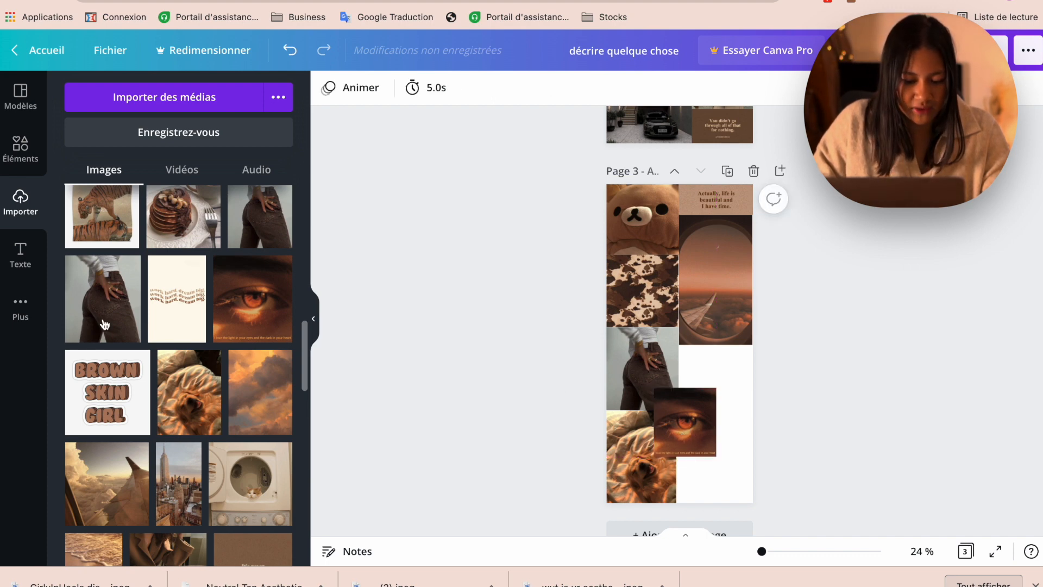
Add the pancake image, shrink it and fit it directly beneath the airplane window image against page 3's right edge
left_click_drag(173, 230, 712, 460)
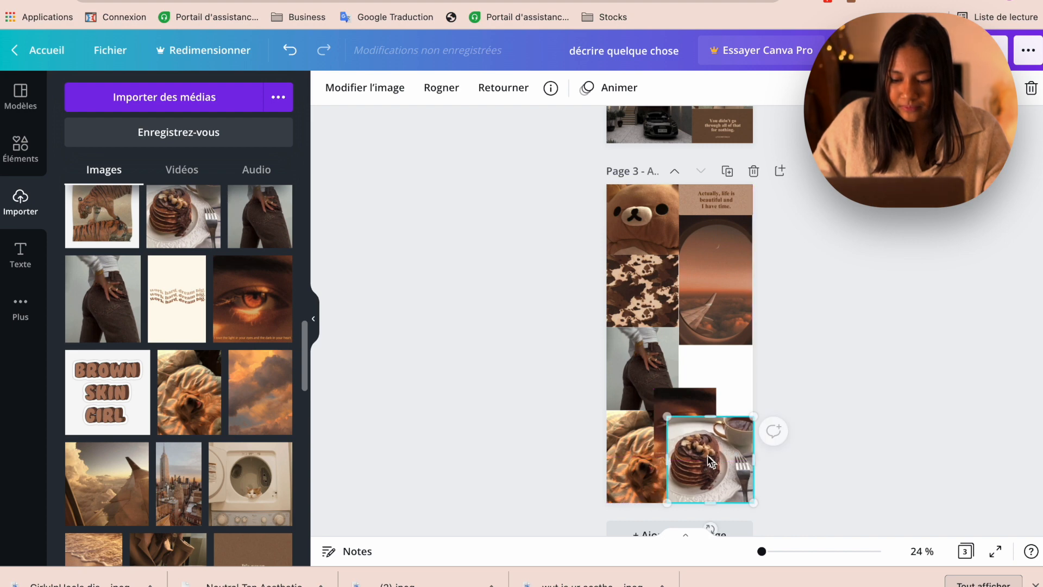
left_click_drag(667, 417, 723, 377)
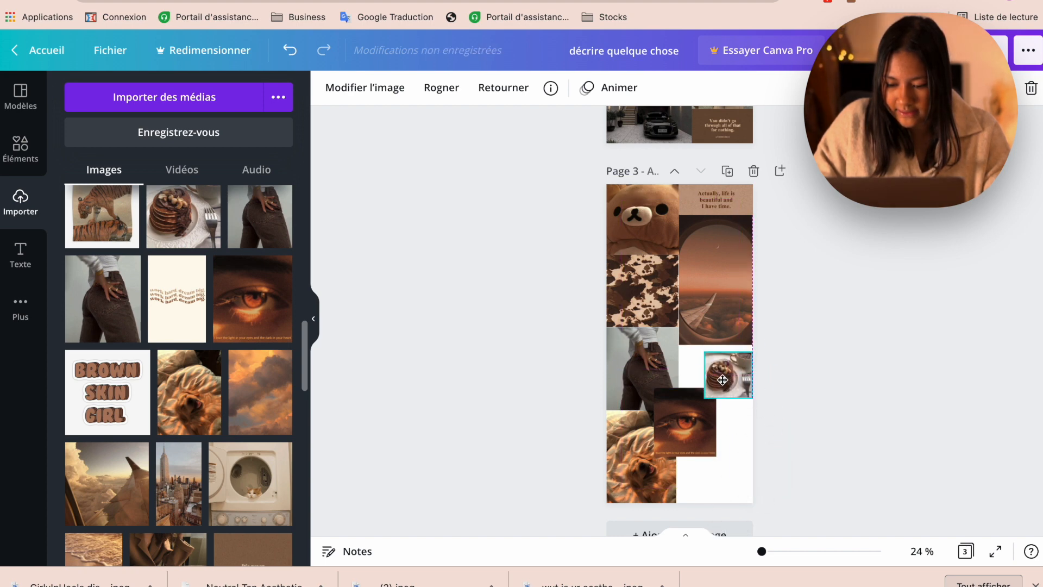
left_click(824, 384)
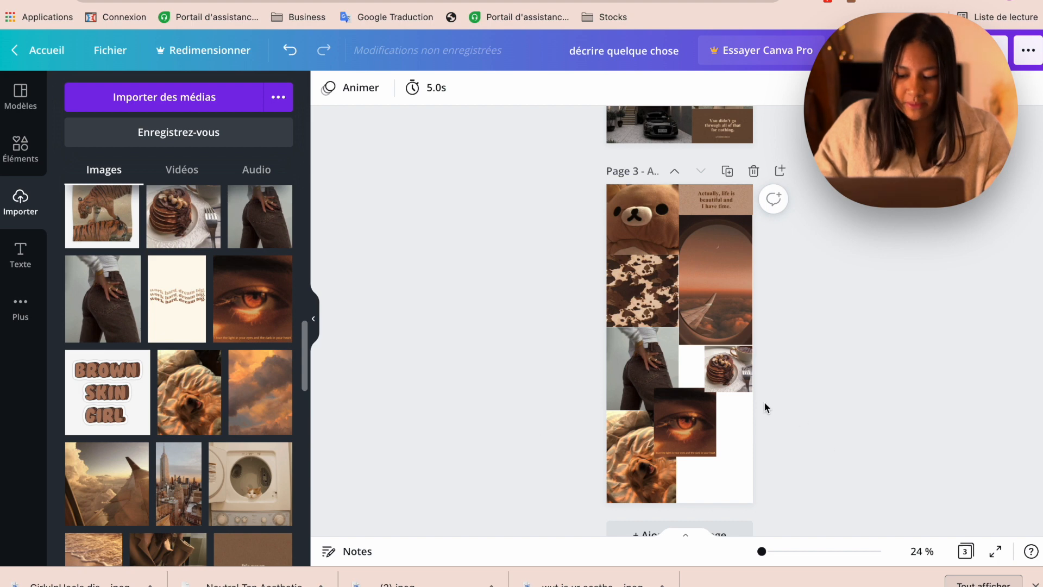
left_click(736, 373)
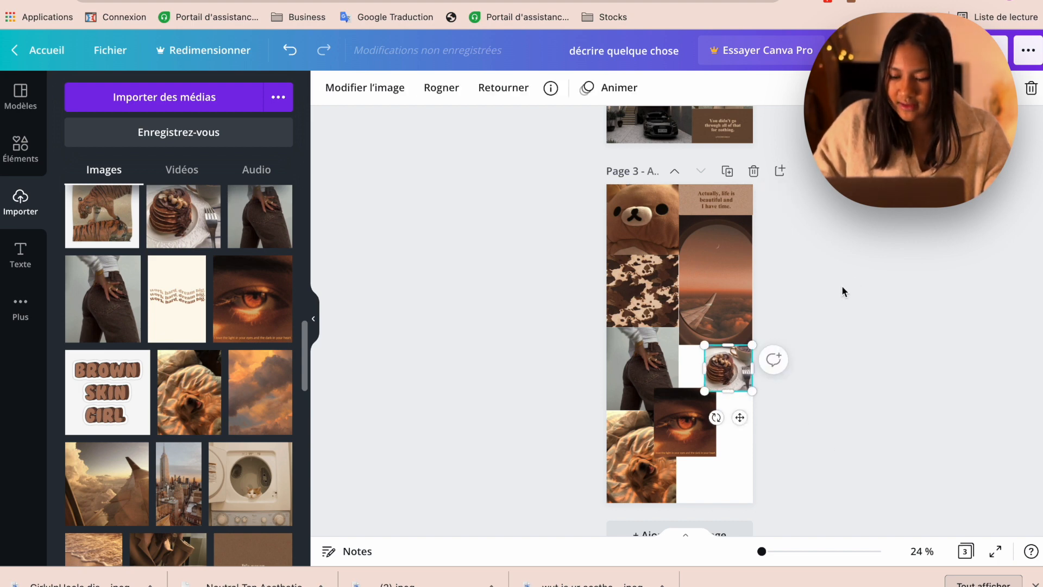
left_click(848, 287)
left_click(718, 383)
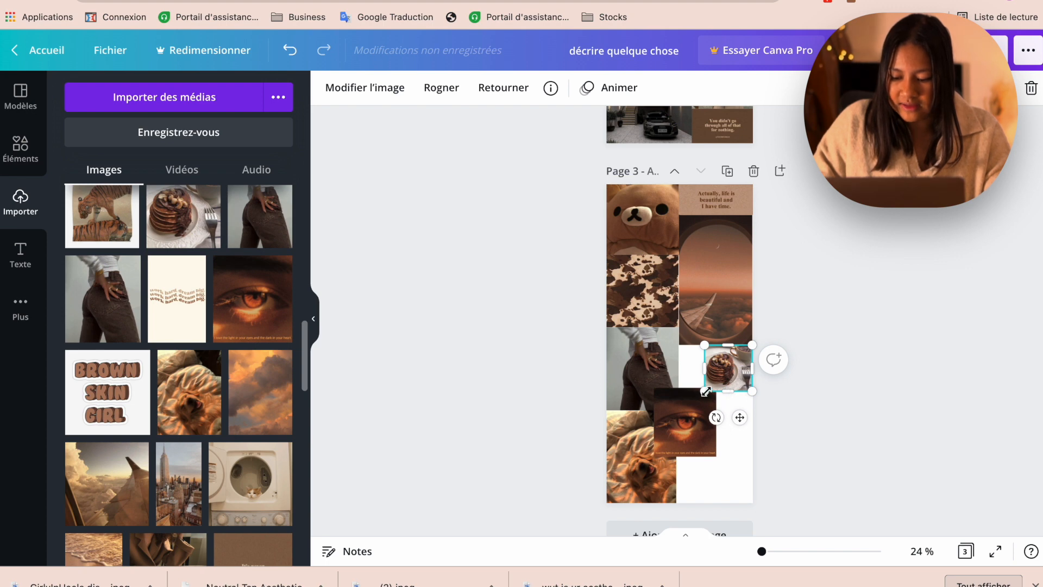
left_click_drag(706, 391, 709, 388)
left_click(827, 386)
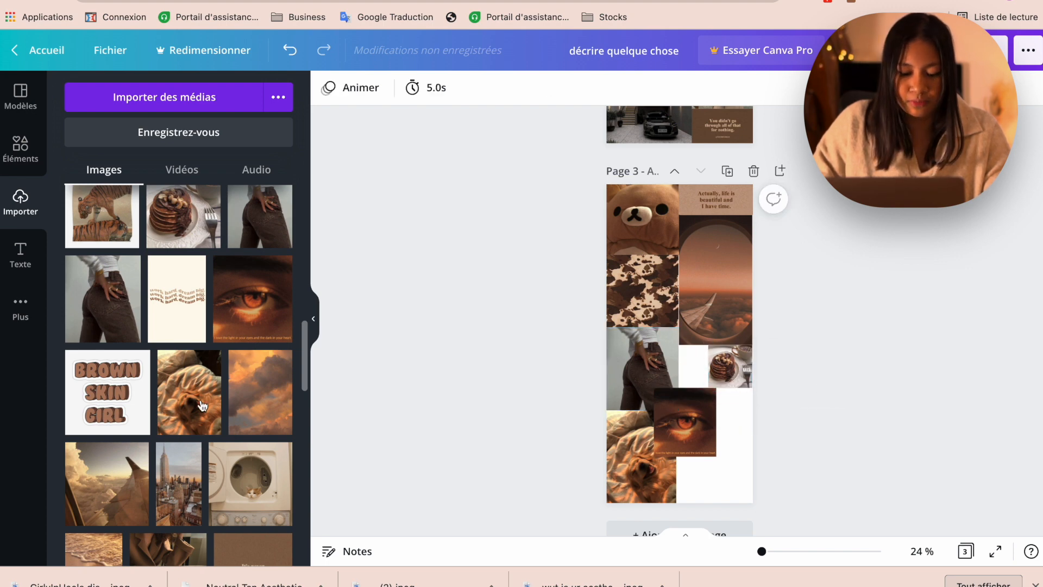
Add the plane wing and clouds image, shrink it into page 3's bottom-right corner and nudge the eye image slightly right
scroll(202, 405, "down", 5)
scroll(202, 405, "up", 2)
left_click(107, 327)
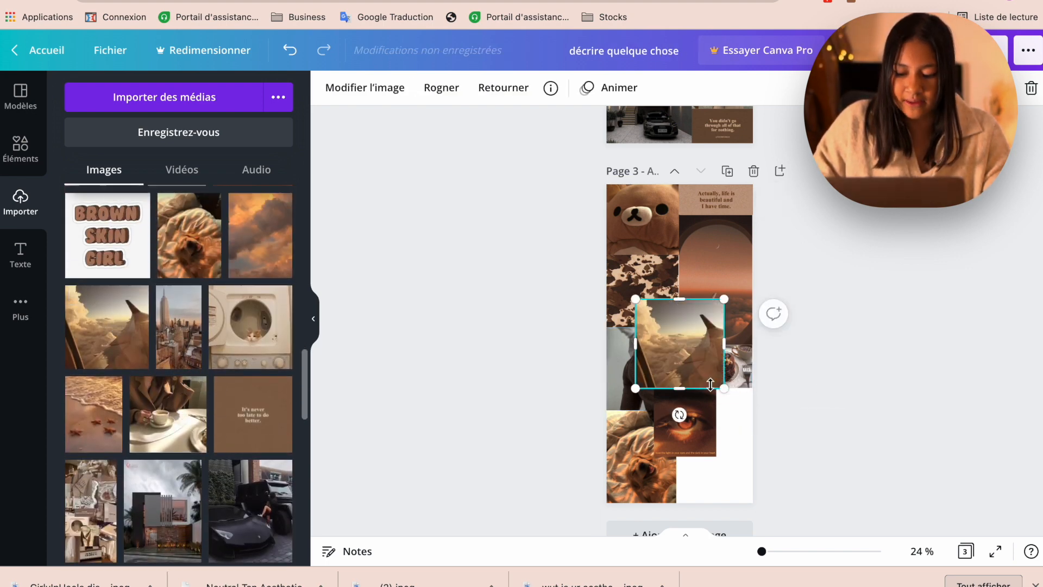
left_click_drag(727, 388, 703, 366)
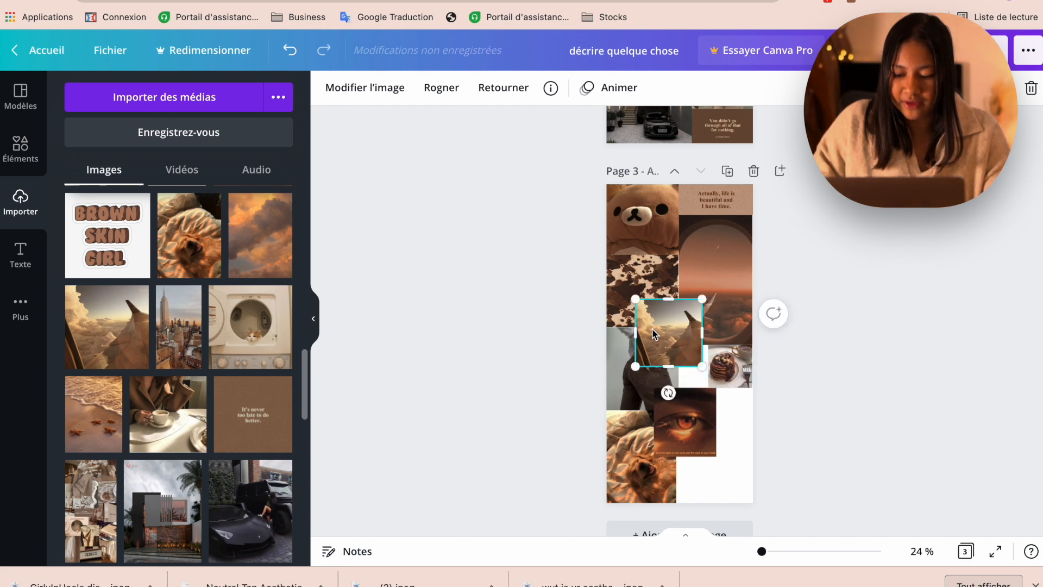
left_click_drag(651, 326, 706, 457)
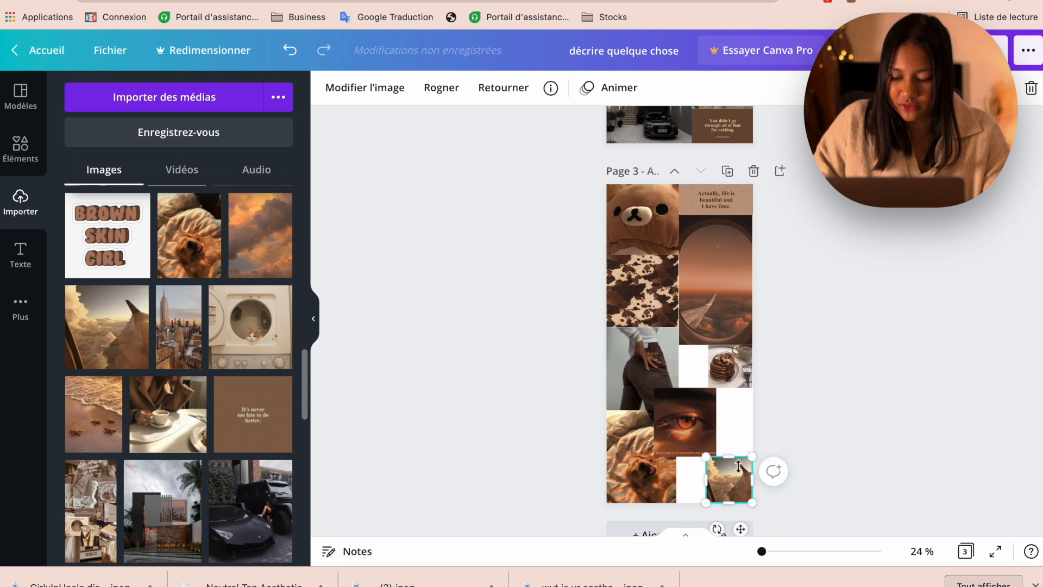
left_click_drag(678, 404, 684, 402)
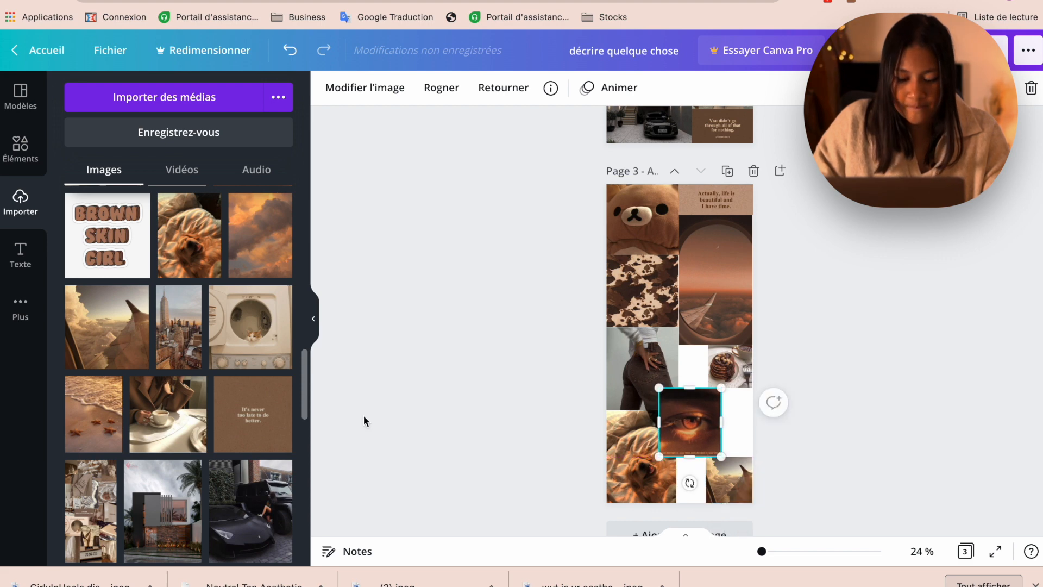
Add the starfish beach image to page 3, shrink it and set it over the edge of the top-left bear image
scroll(267, 401, "down", 1)
scroll(266, 401, "down", 6)
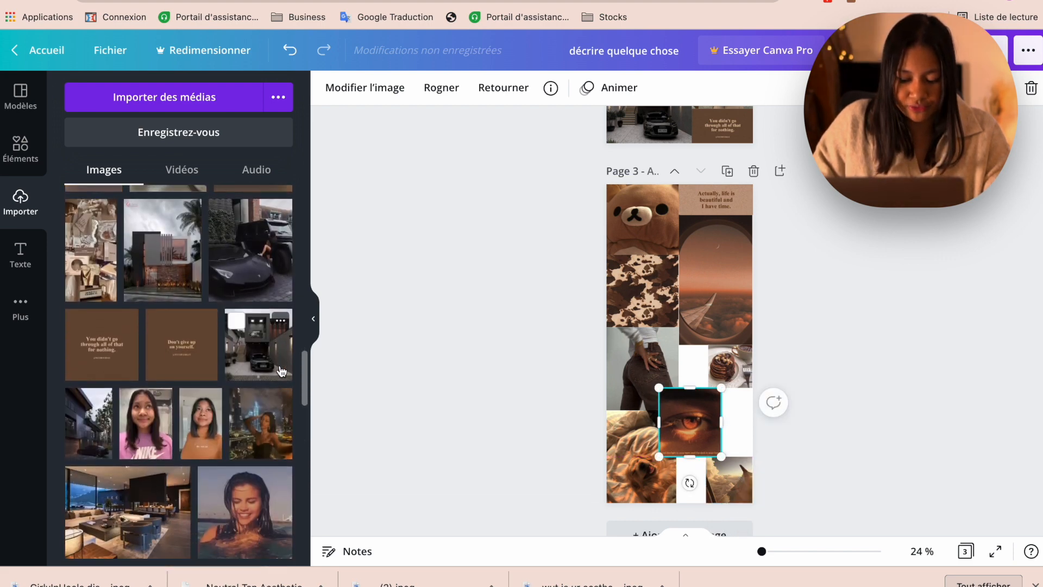
scroll(281, 371, "up", 10)
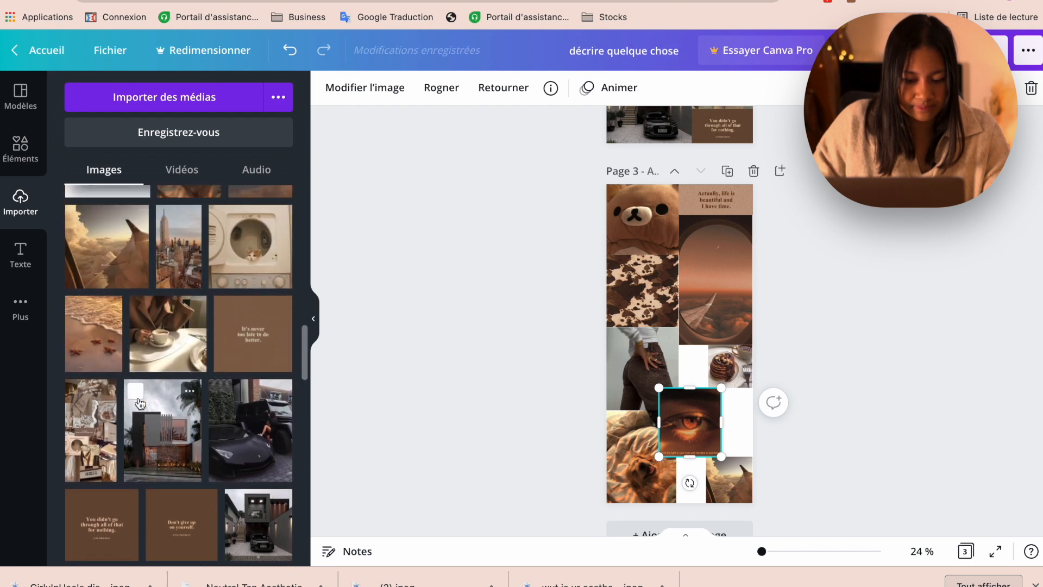
left_click(87, 438)
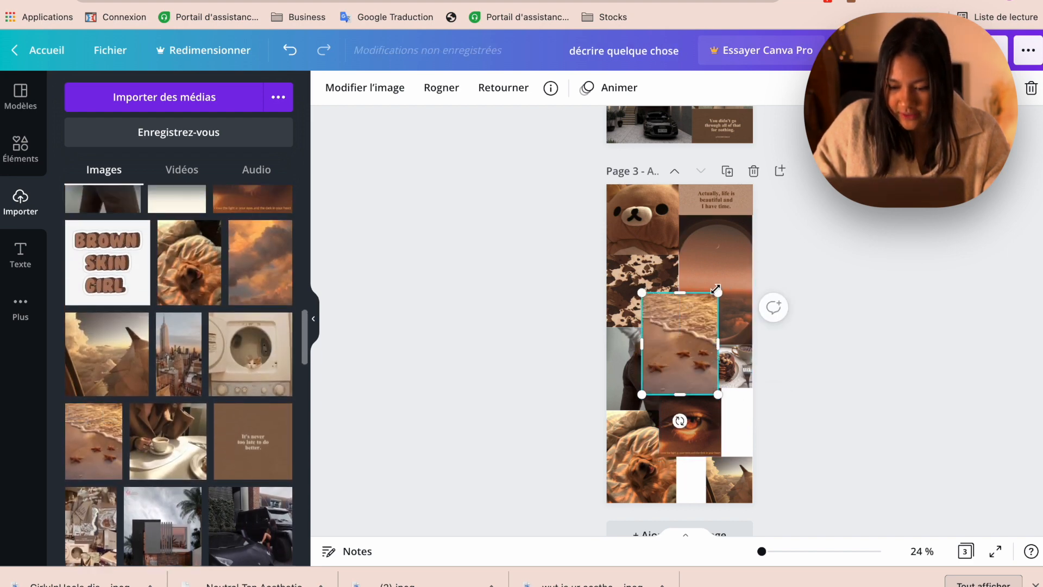
left_click_drag(716, 288, 665, 233)
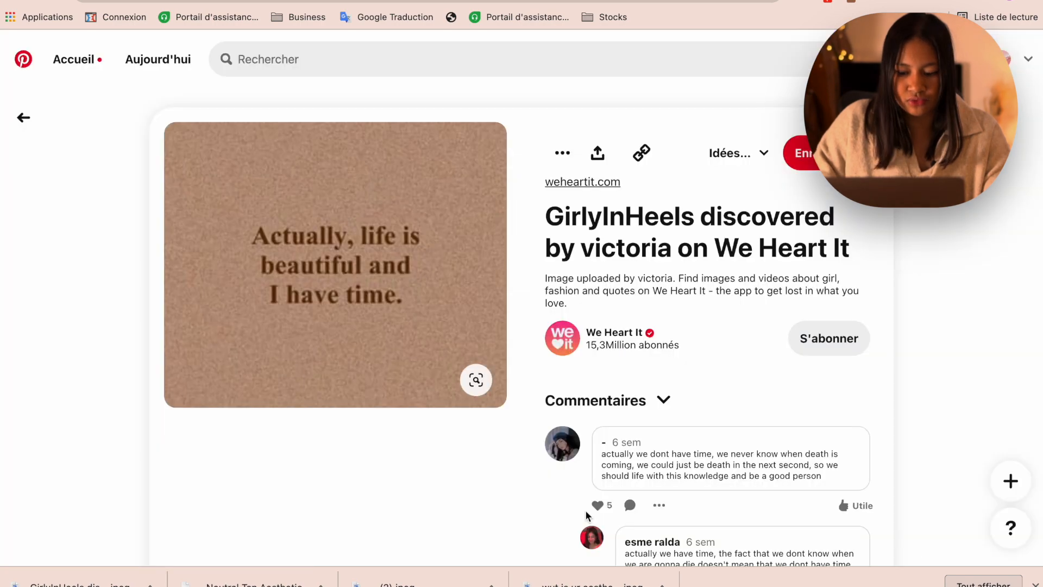
Switch to Pinterest, find the "I see you trying. Keep going." quote among the similar pins and download its image
scroll(587, 516, "down", 10)
scroll(587, 516, "up", 1)
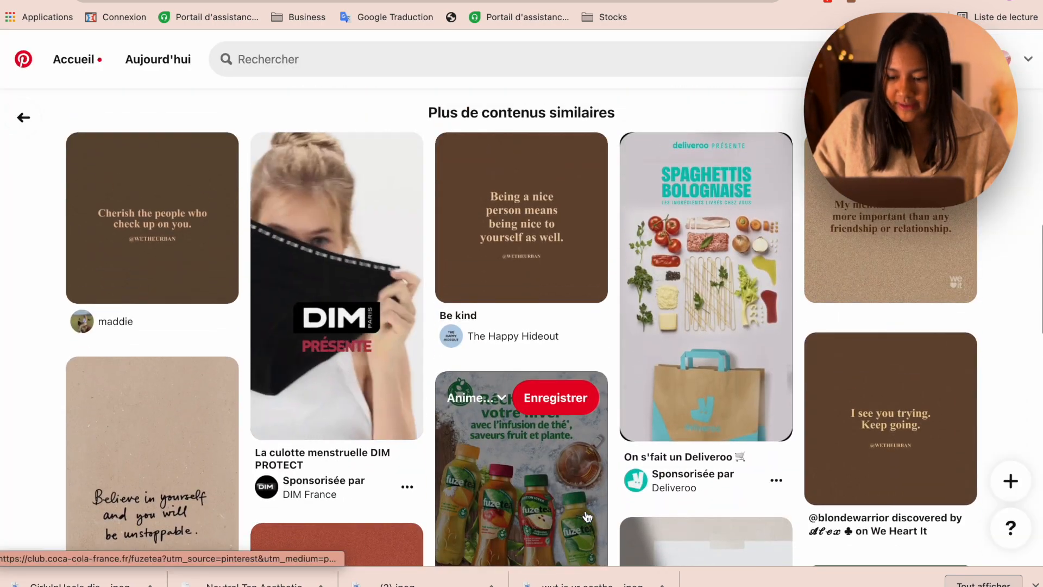
scroll(587, 516, "down", 3)
left_click(908, 247)
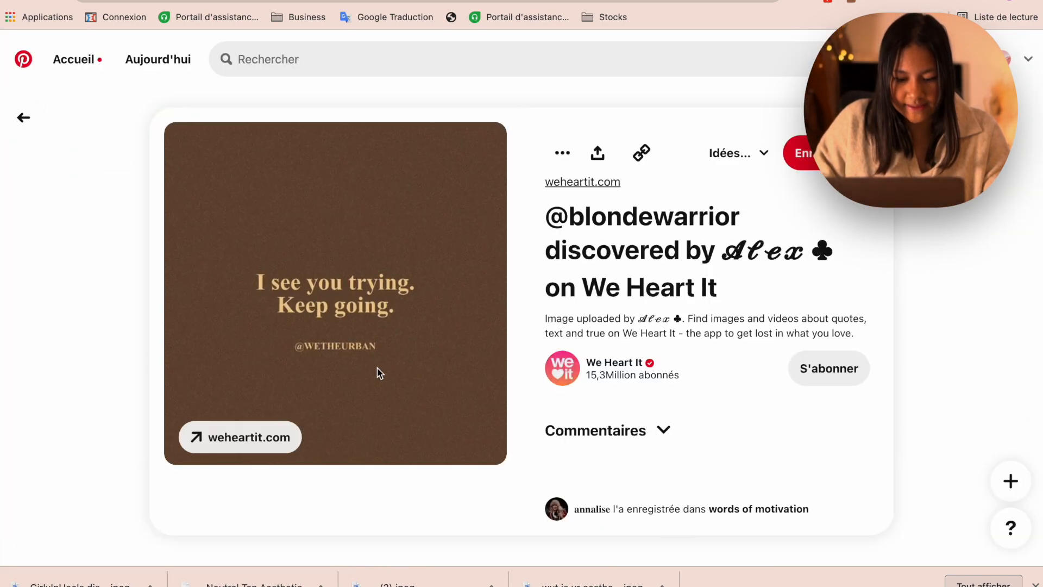
left_click(563, 153)
left_click(522, 209)
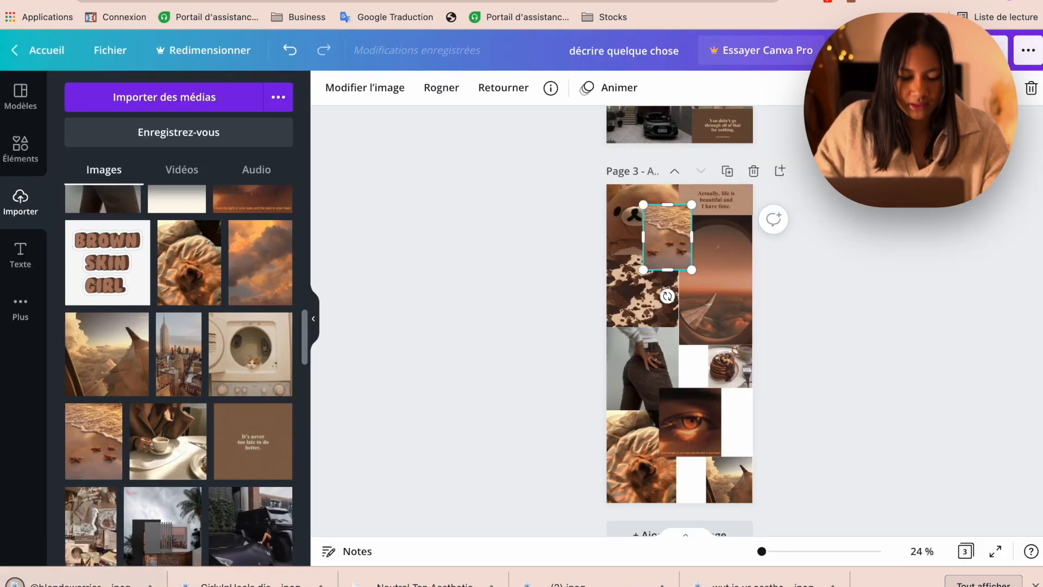
Switch to Canva, upload the downloaded "I see you trying. Keep going." image, add it to page 3 and crop it to a strip
left_click_drag(82, 585, 147, 397)
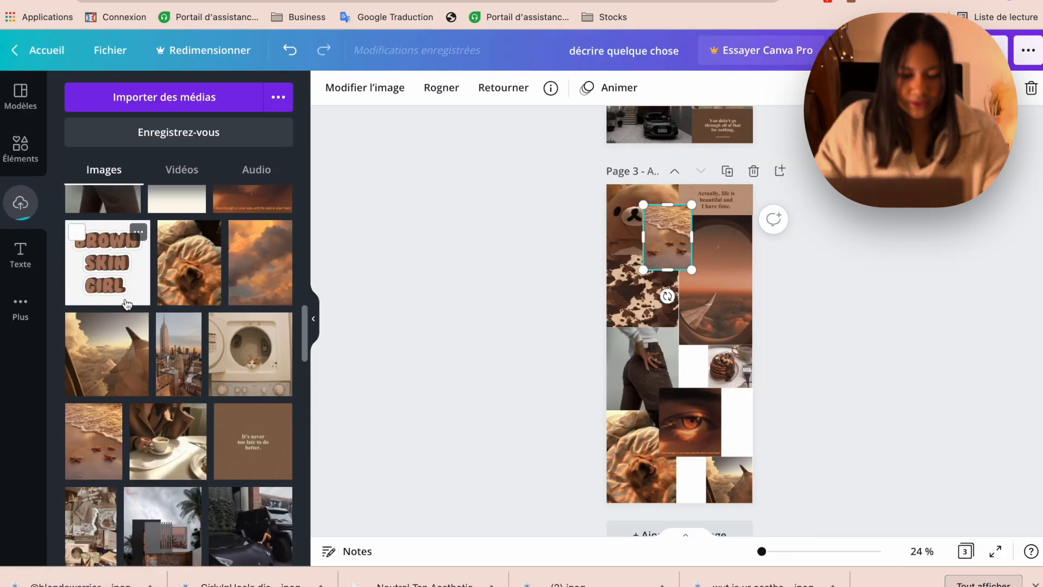
left_click(112, 234)
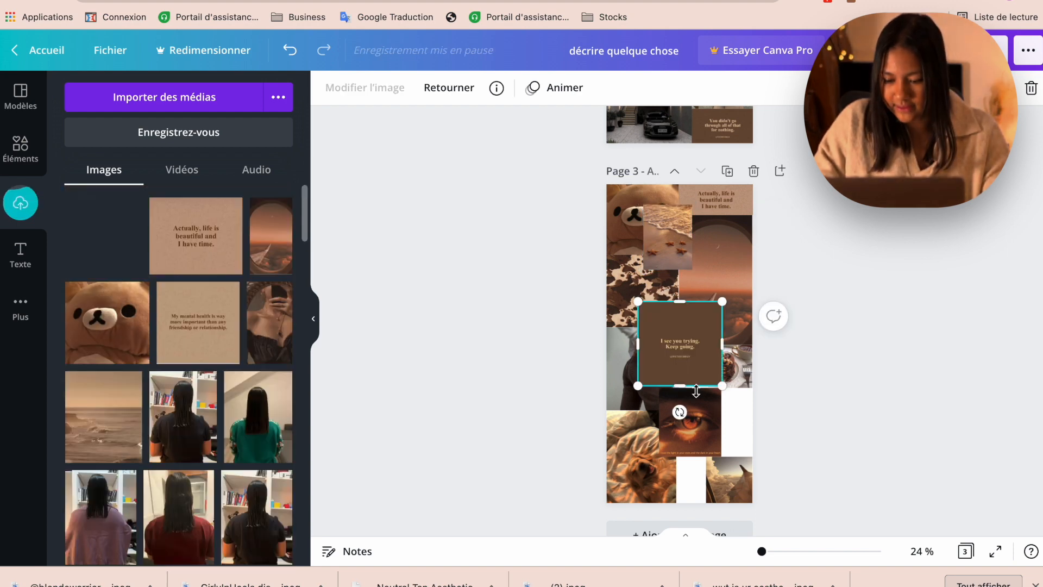
left_click_drag(694, 391, 695, 359)
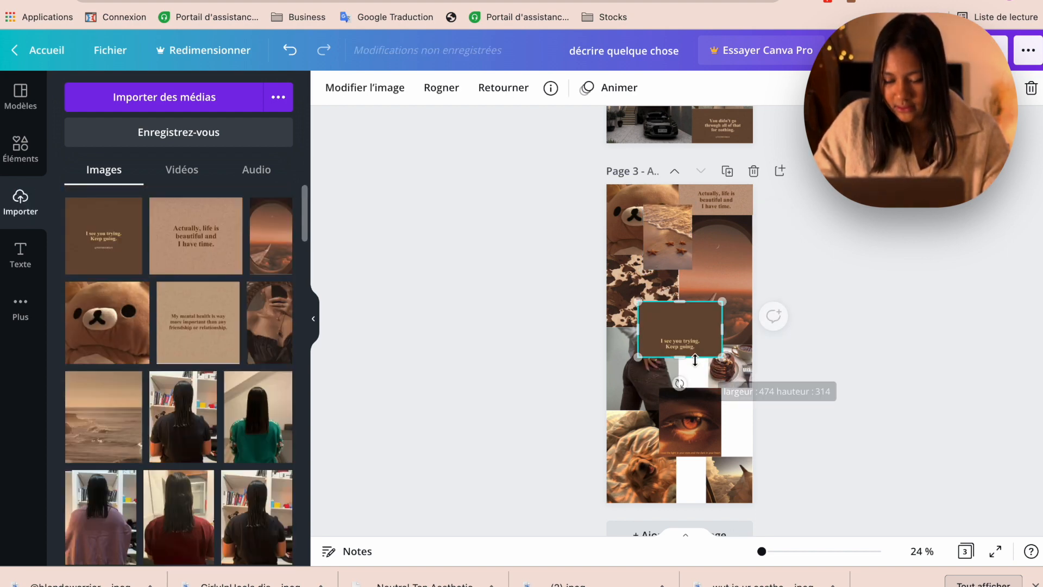
left_click_drag(679, 302, 681, 327)
Fit the quote strip between the trousers and dog images, and move the eye image to page 3's right edge and enlarge it
left_click_drag(679, 363, 725, 430)
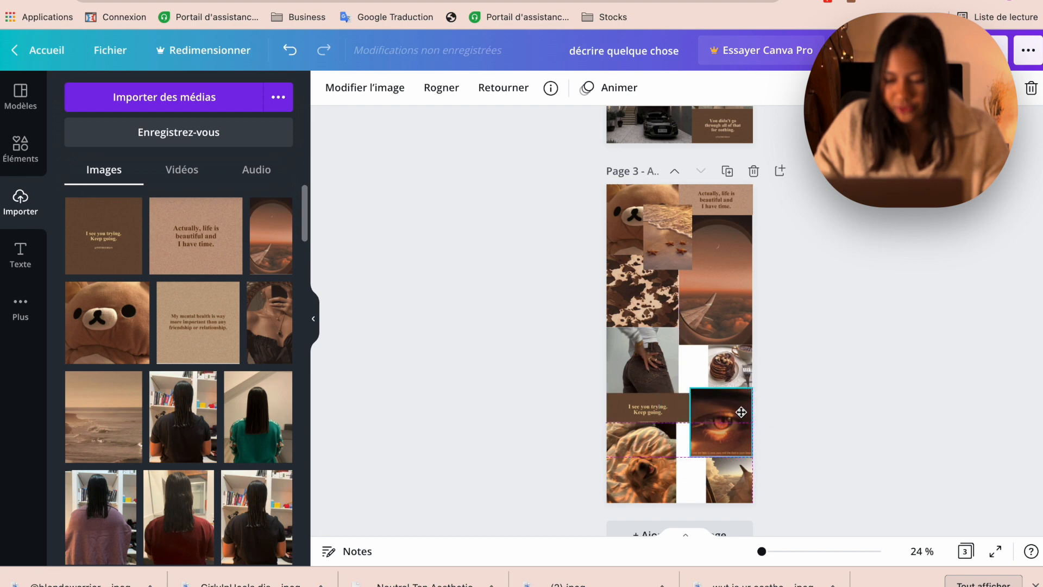
left_click(667, 414)
mouse_move(689, 386)
left_mouse_down()
mouse_move(676, 390)
mouse_move(686, 385)
left_mouse_up()
left_click(713, 419)
left_click_drag(705, 427, 677, 419)
Shrink the pancake image against page 3's right edge and enlarge the eye image below it to fill the column width
left_click(738, 363)
left_click_drag(750, 391, 736, 374)
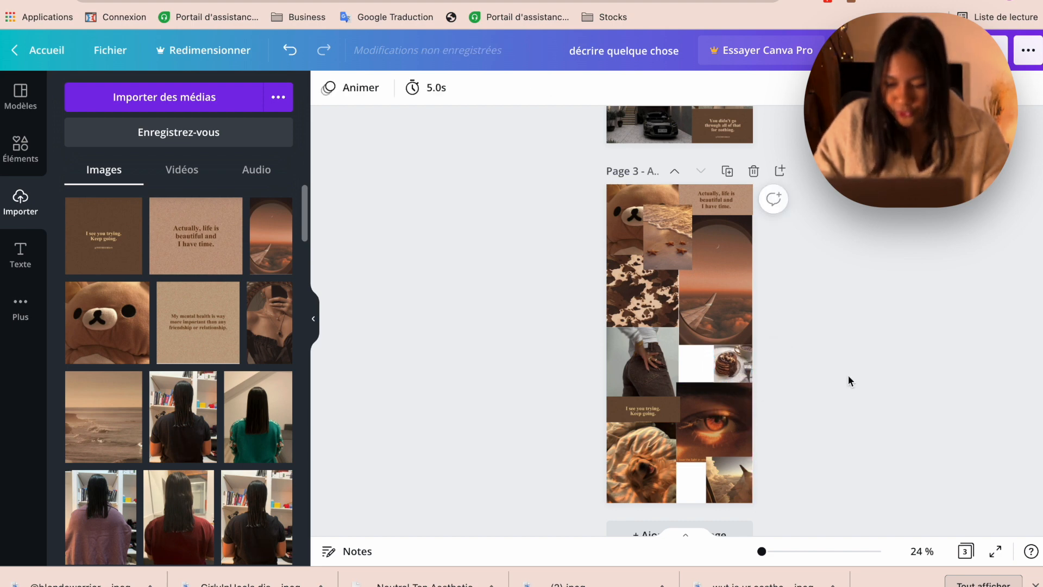
Fit the "I see you trying. Keep going." strip and the trousers image to the width of the dog image below
left_click(666, 417)
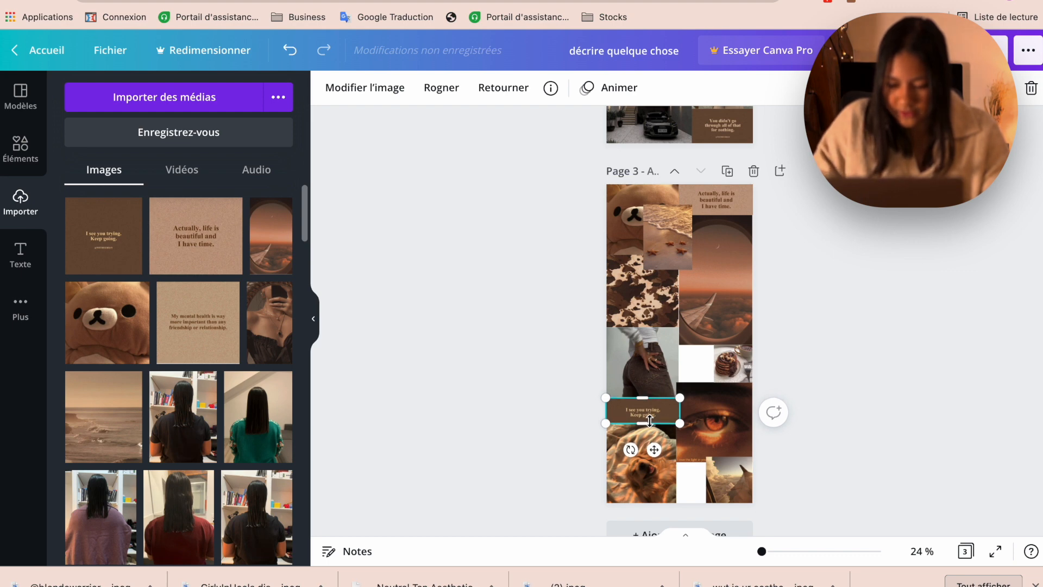
left_click_drag(650, 420, 674, 420)
left_click(832, 434)
left_click(700, 434)
left_click(857, 415)
left_click(669, 420)
left_click(667, 364)
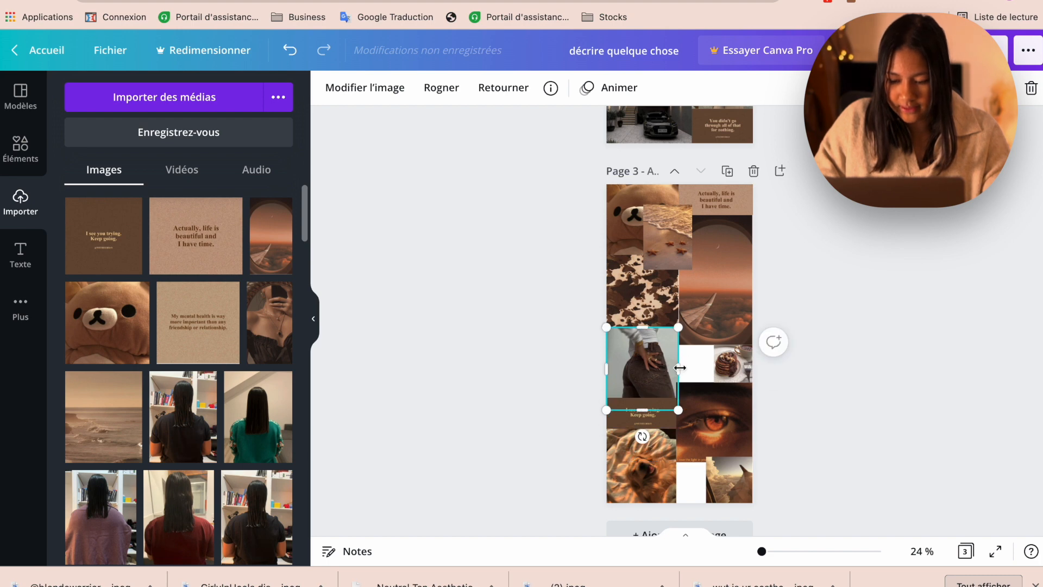
left_click_drag(678, 368, 676, 368)
left_click(816, 388)
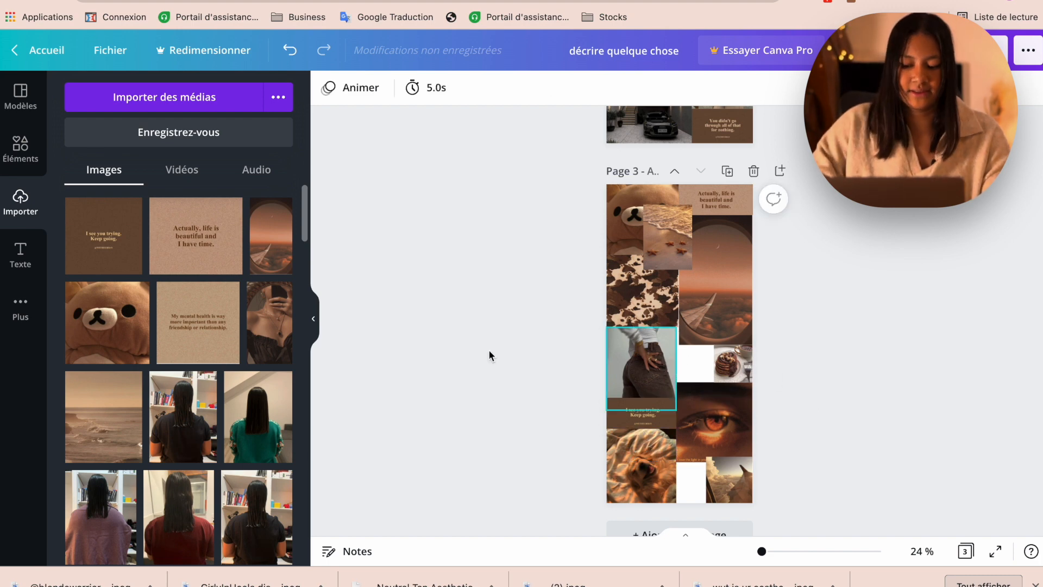
Add the single-hand image, shrink it into the gap beside the pancakes, and widen the airplane window image to the column edge
scroll(179, 457, "down", 10)
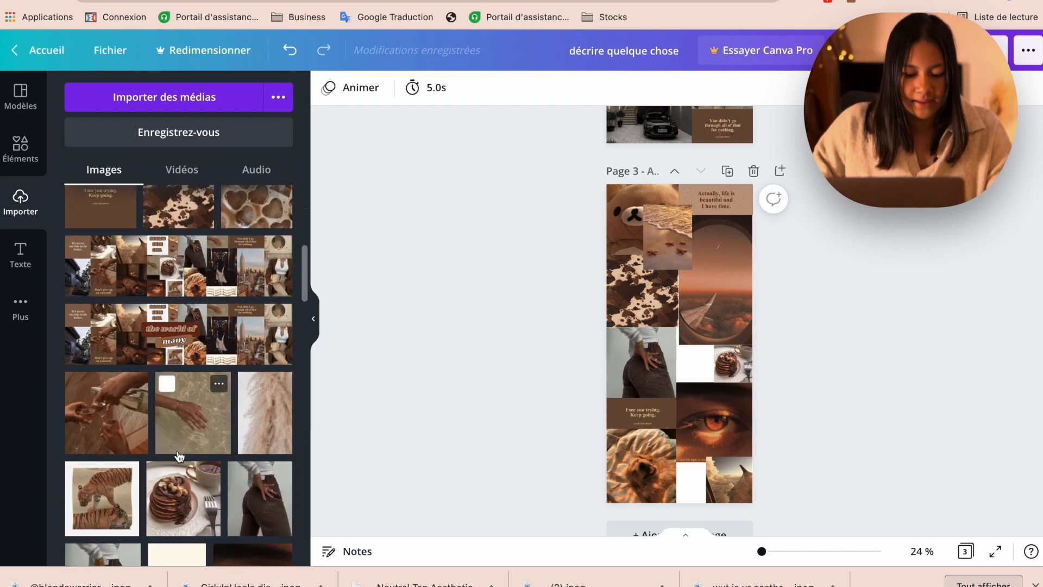
scroll(185, 424, "up", 1)
left_click(191, 396)
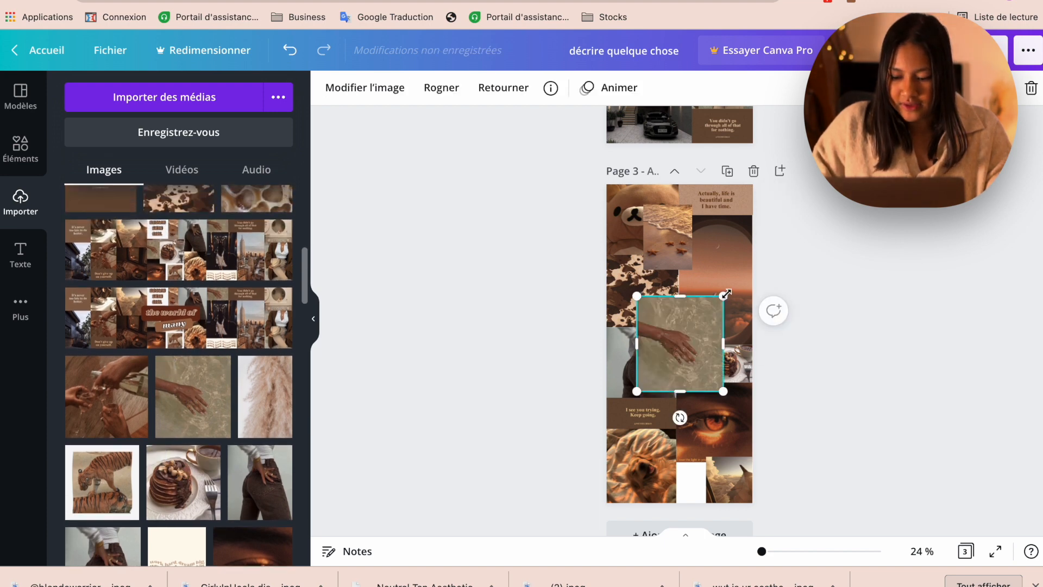
left_click_drag(726, 294, 727, 378)
left_click(700, 333)
left_click_drag(677, 328, 674, 327)
Add the image of several hands to page 3 and shrink it into the bottom gap between the dog and the bottom-right image
scroll(270, 428, "down", 3)
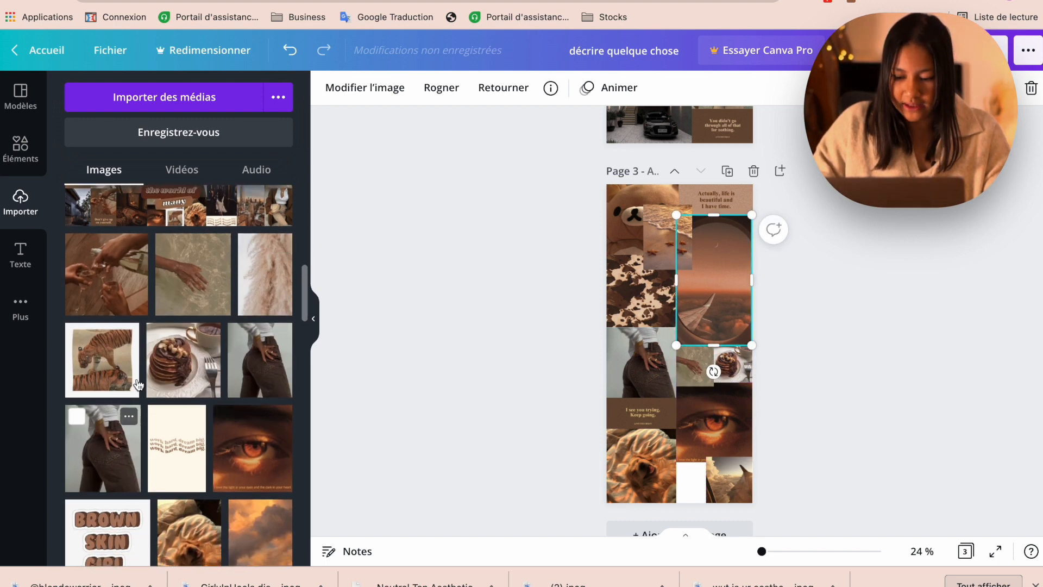
scroll(159, 421, "up", 1)
left_click(104, 324)
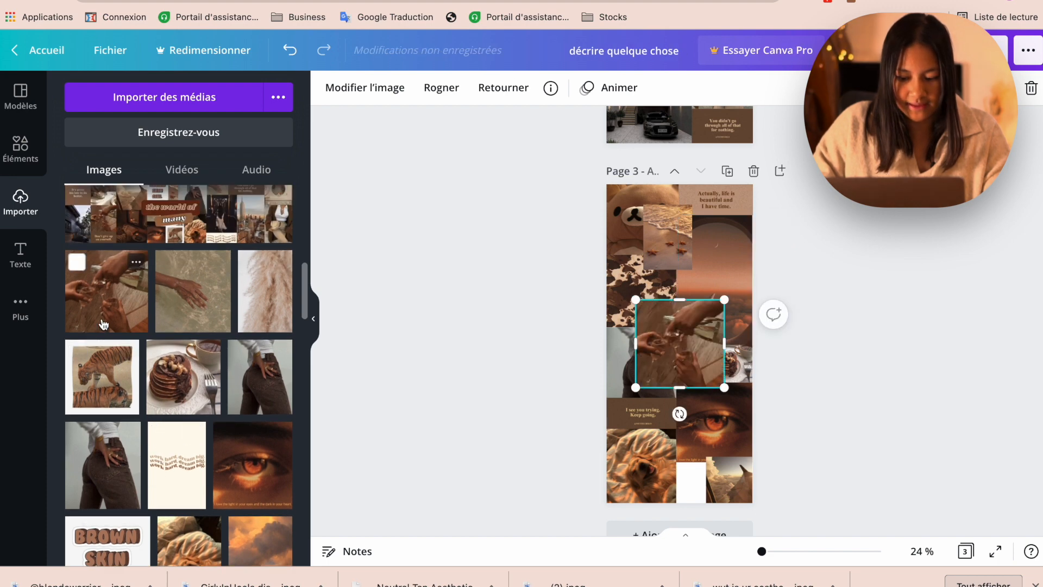
left_click_drag(723, 300, 711, 482)
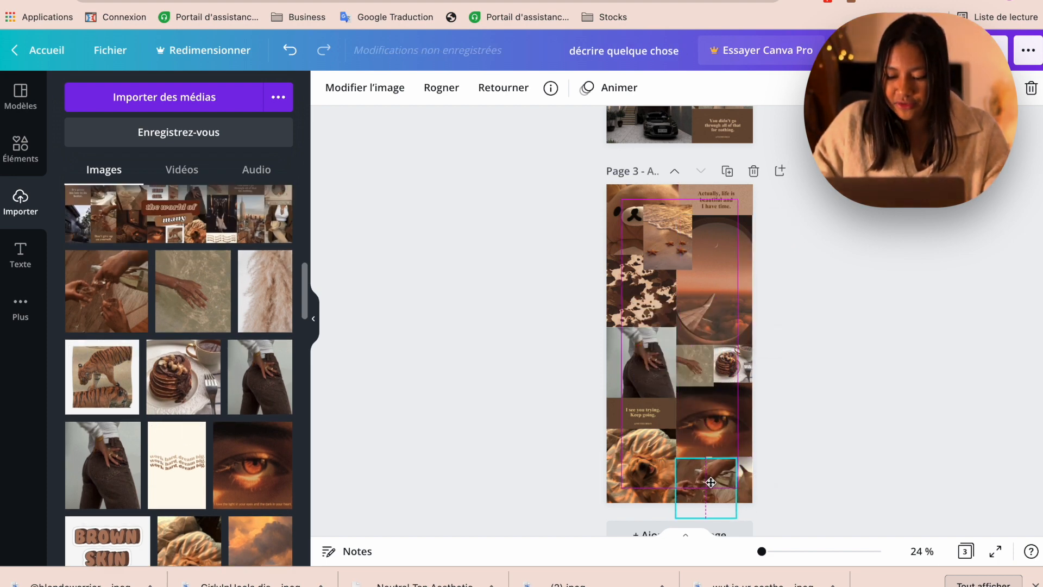
left_click_drag(736, 517, 698, 484)
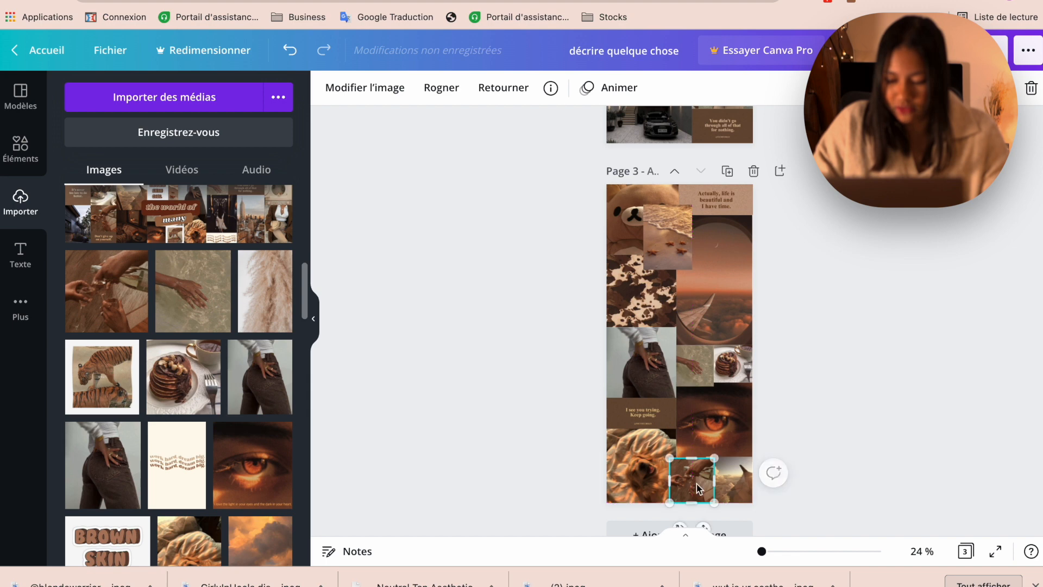
left_click(913, 379)
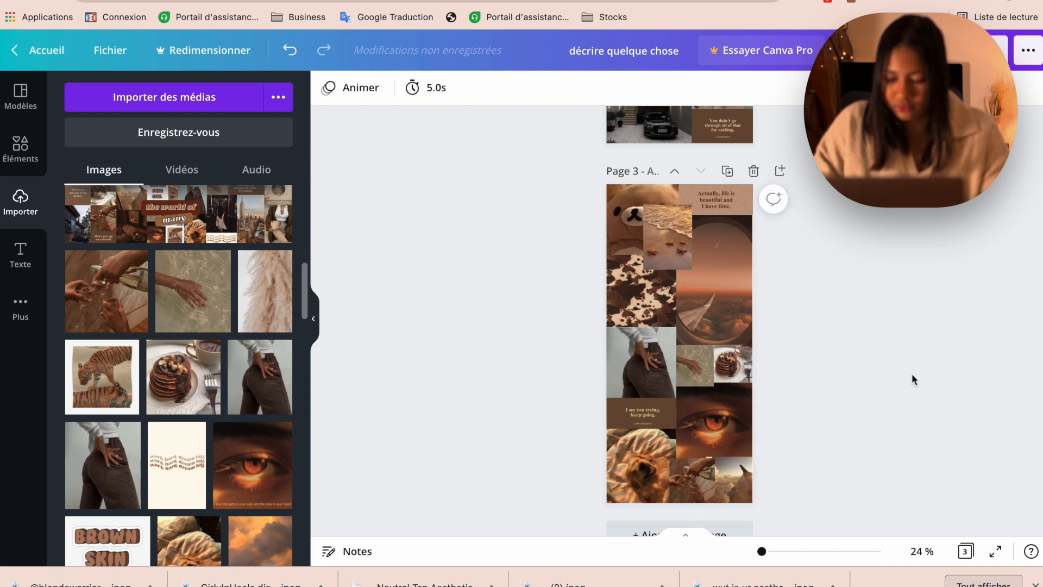
left_click(700, 492)
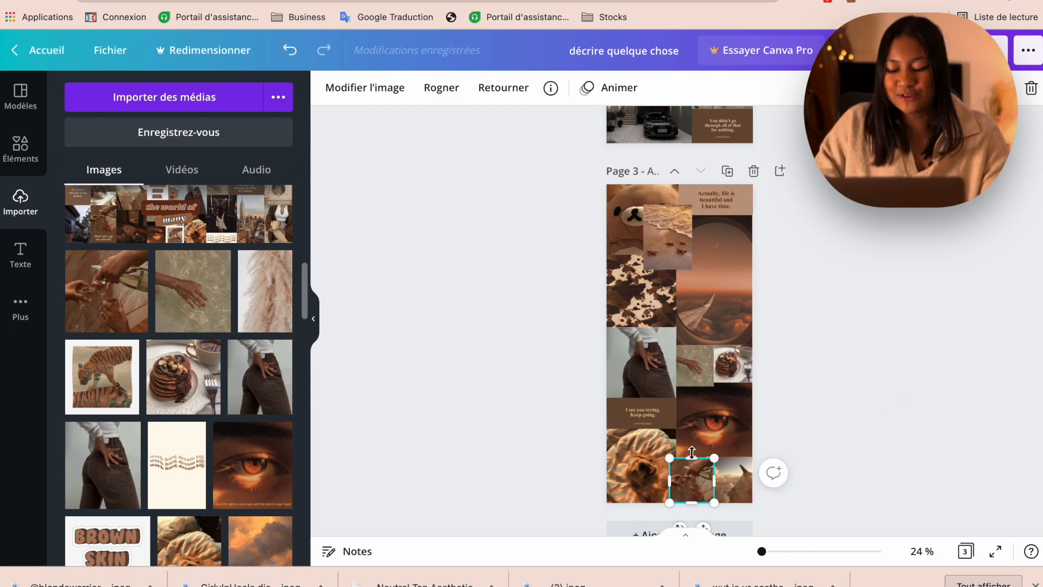
left_click_drag(692, 458, 692, 457)
left_click(866, 368)
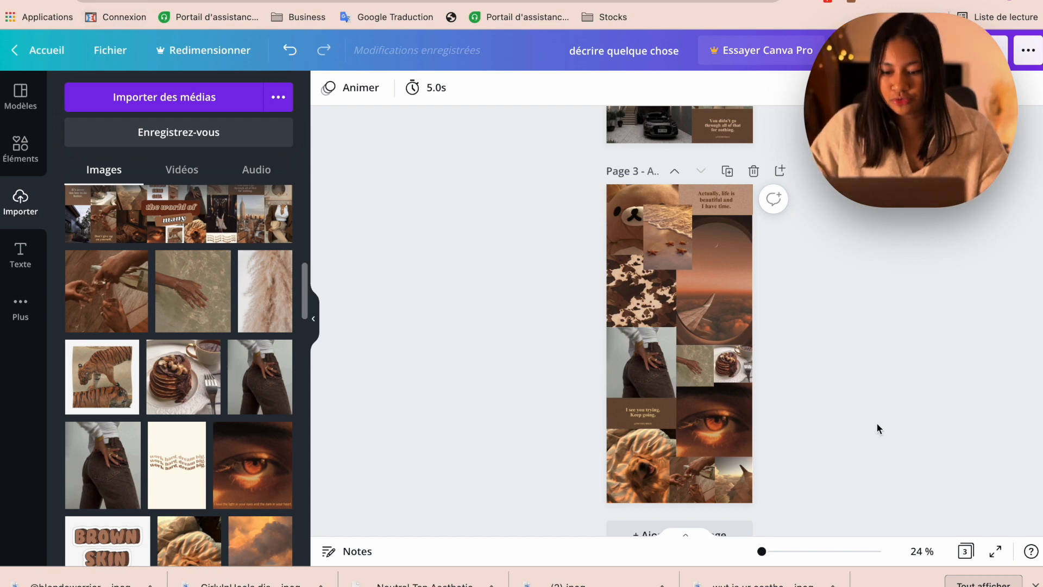
Move the starfish beach image slightly lower, across the edge between the bear and airplane window images
left_click(678, 241)
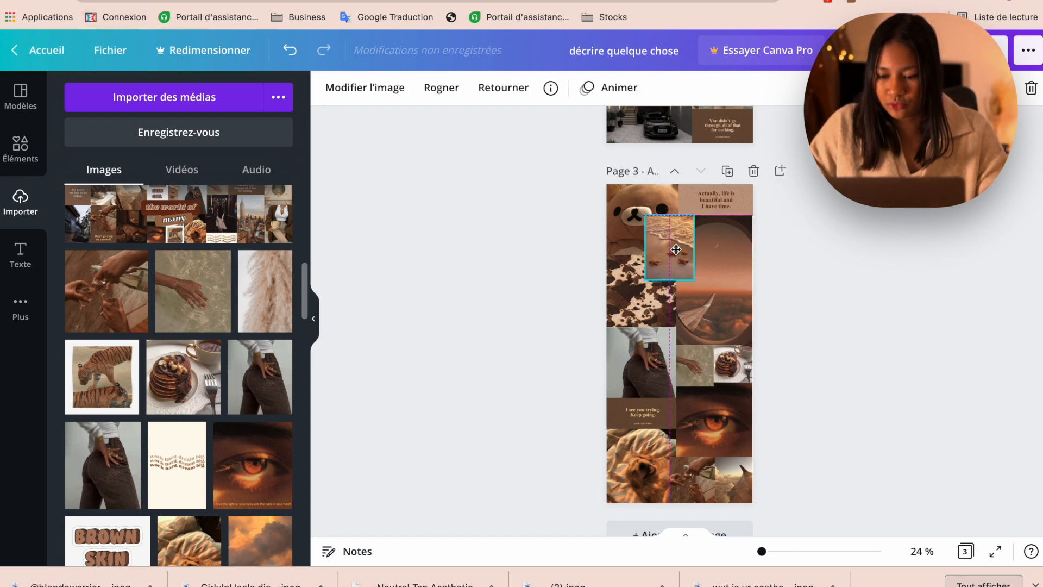